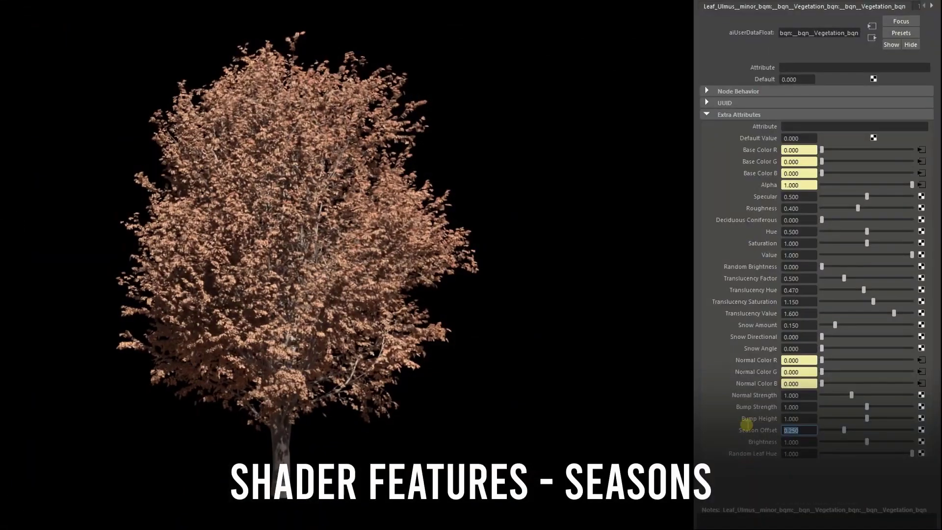
Set the leaf shader's Season Offset to 0.5 and 0.75 in turn, and lower its Random Leaf Hue.
{"action": "type", "text": "0.5"}
{"action": "key", "text": "Return"}
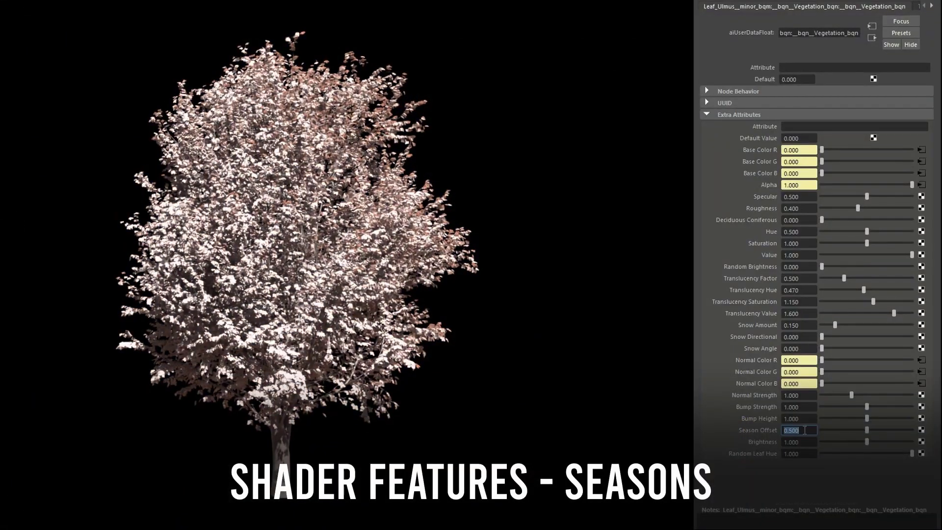
{"action": "type", "text": "0.75"}
{"action": "key", "text": "Return"}
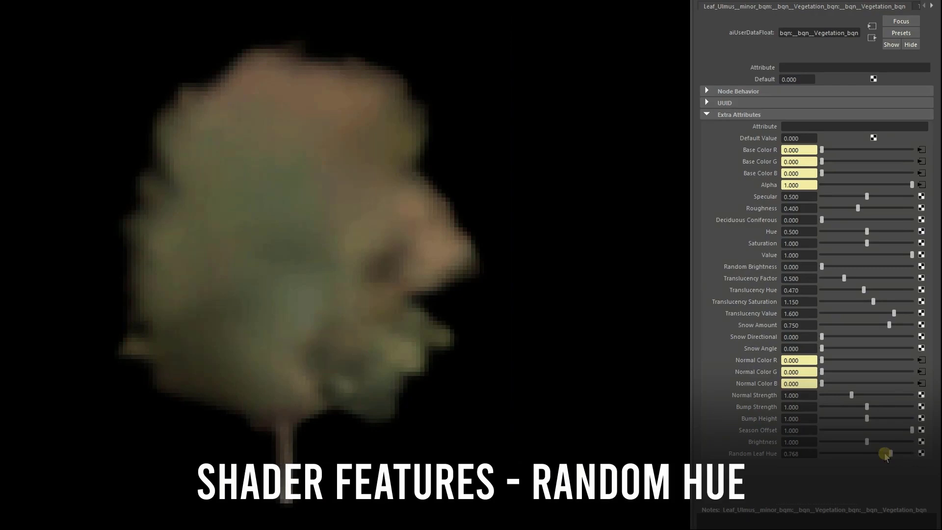
{"action": "left_click_drag", "start_coordinate": [886, 454], "coordinate": [865, 453]}
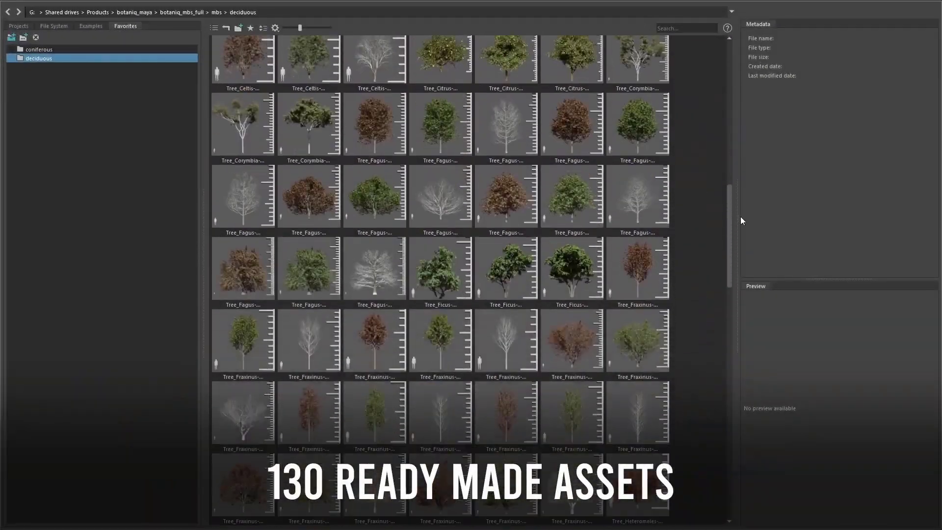
Add a Tree_Pinus asset and a deciduous tree from the botaniq library to the meadow scene in the viewport.
{"action": "left_click_drag", "start_coordinate": [740, 217], "coordinate": [741, 333]}
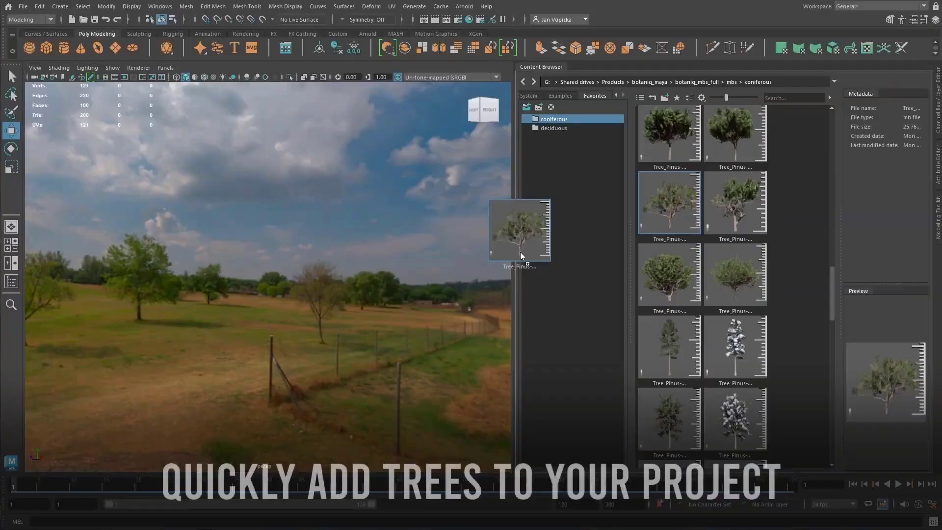
{"action": "left_click_drag", "start_coordinate": [517, 247], "coordinate": [229, 431]}
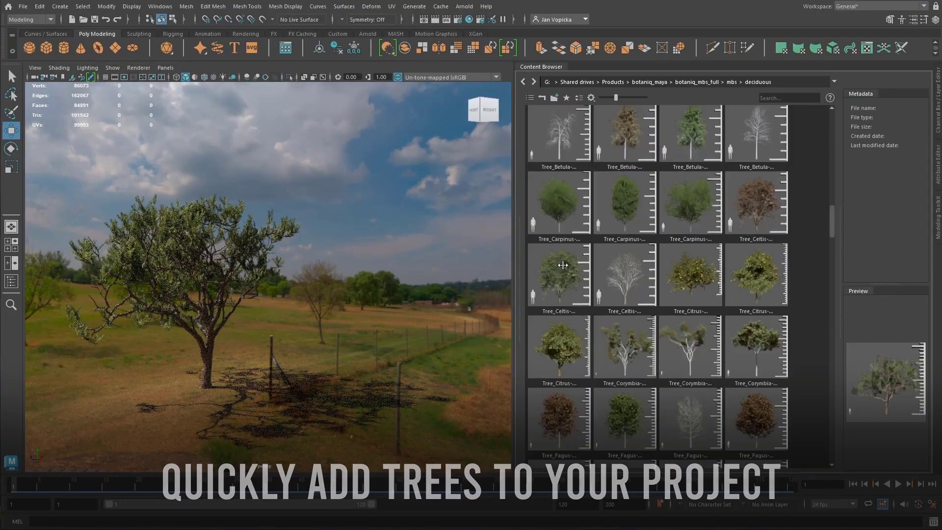
{"action": "scroll", "coordinate": [652, 213], "scroll_direction": "down", "scroll_amount": 15}
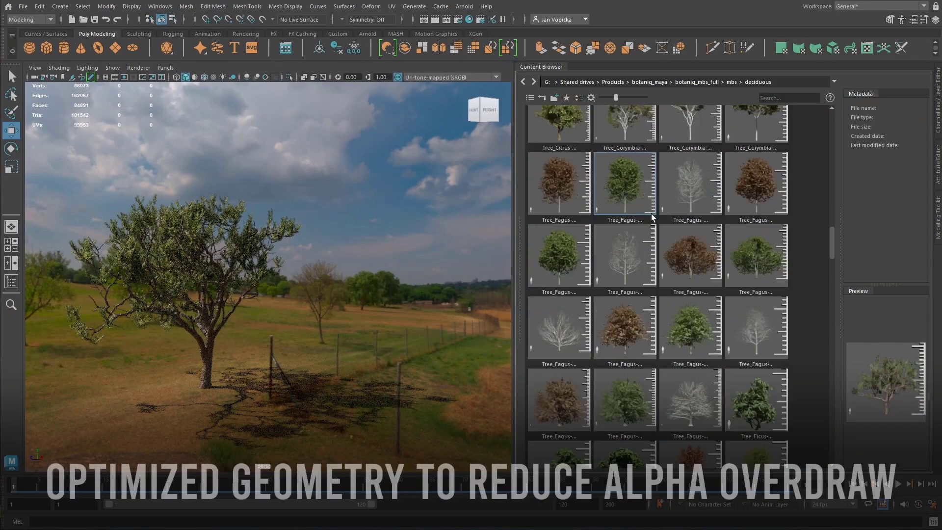
{"action": "left_click_drag", "start_coordinate": [691, 338], "coordinate": [281, 386]}
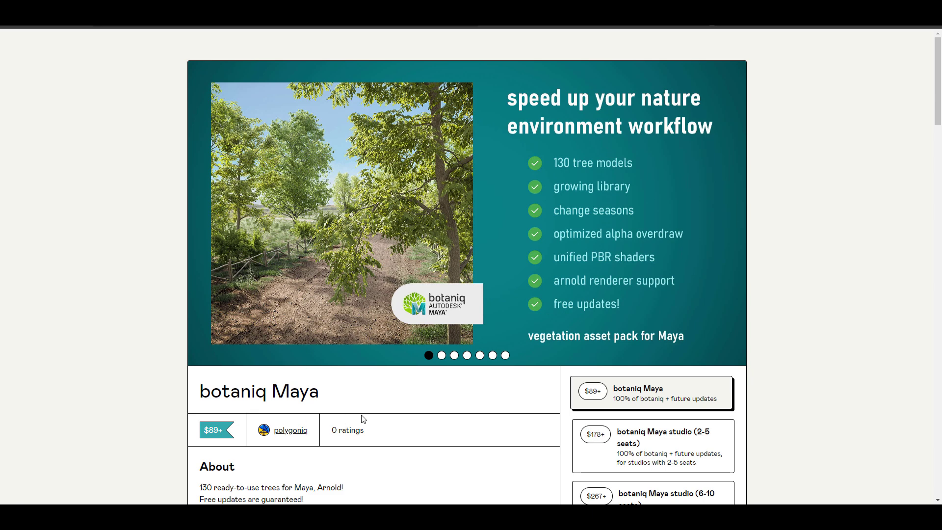
Look through the botaniq Maya product page, covering its description, shader features and preview image gallery.
{"action": "scroll", "coordinate": [362, 416], "scroll_direction": "down", "scroll_amount": 9}
{"action": "scroll", "coordinate": [362, 418], "scroll_direction": "down", "scroll_amount": 5}
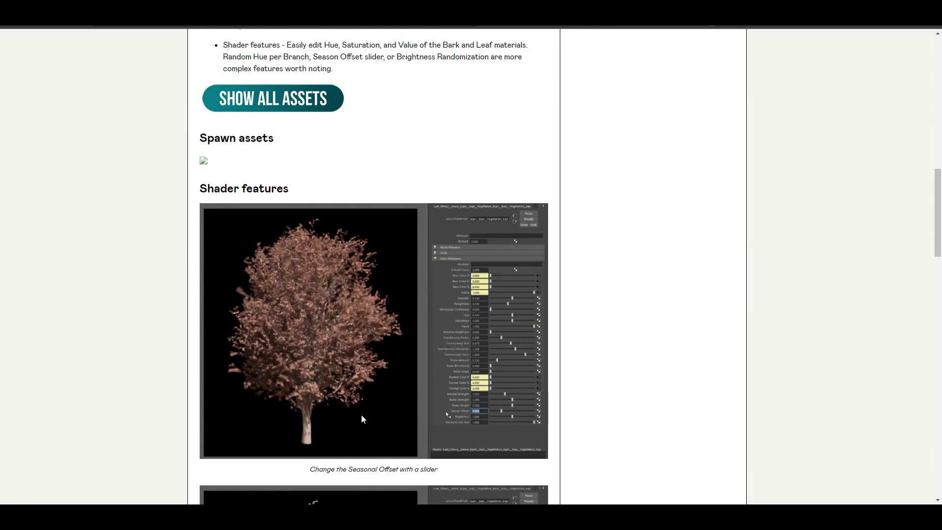
{"action": "scroll", "coordinate": [362, 419], "scroll_direction": "up", "scroll_amount": 14}
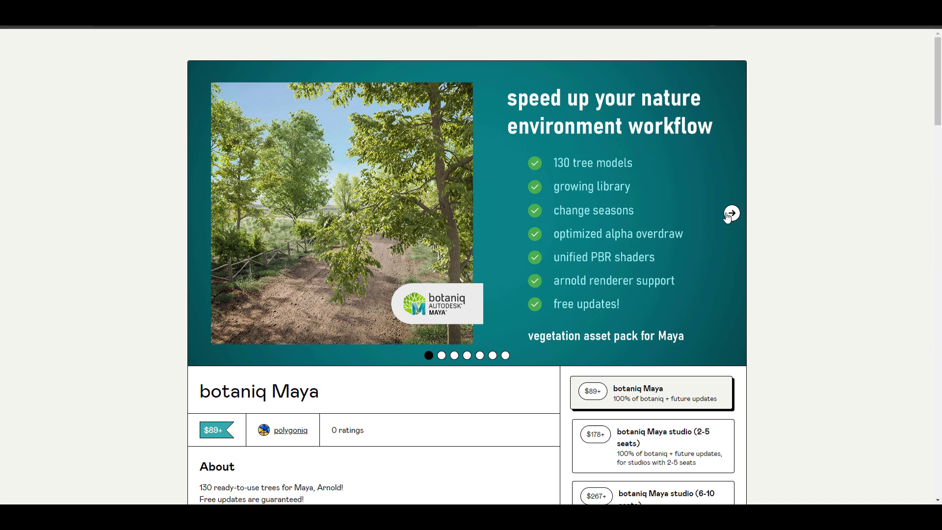
{"action": "left_click", "coordinate": [731, 213]}
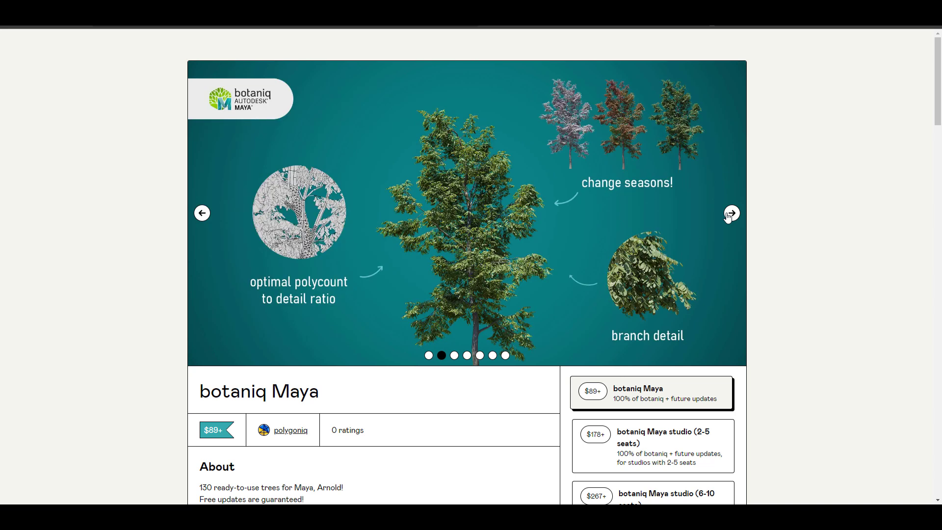
{"action": "left_click", "coordinate": [730, 214]}
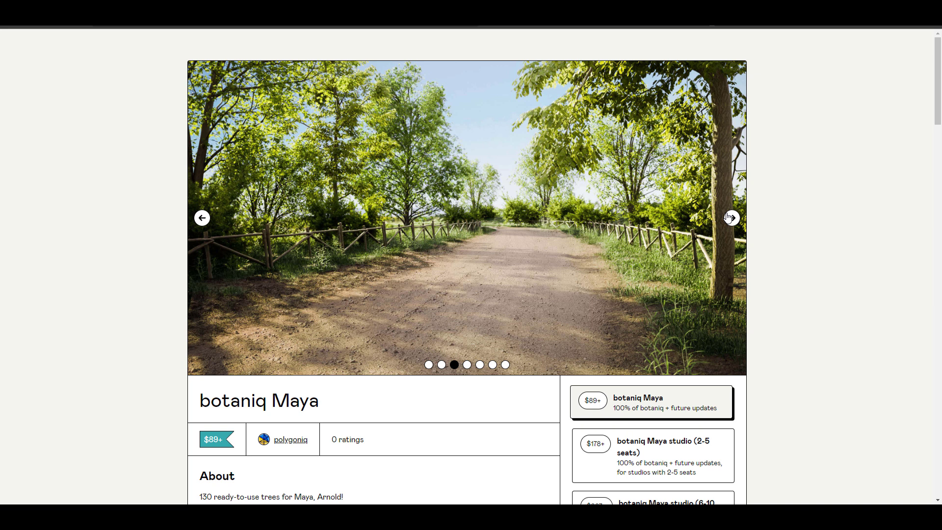
{"action": "left_click", "coordinate": [730, 218]}
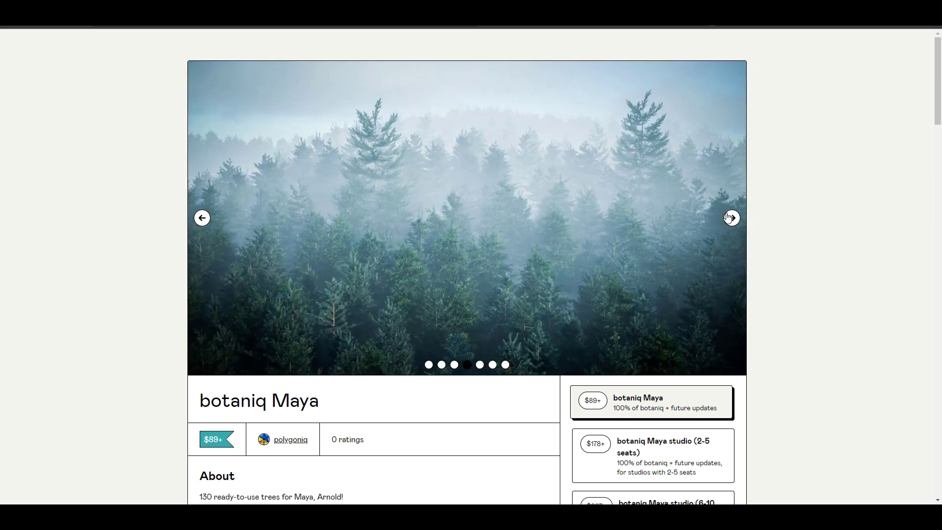
{"action": "left_click", "coordinate": [730, 217]}
{"action": "left_click", "coordinate": [727, 218]}
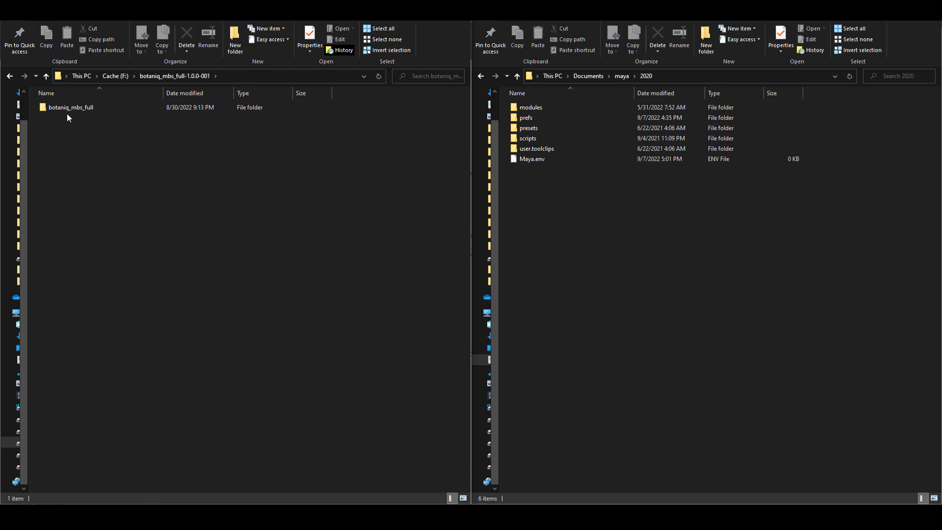
Open README.md from the botaniq_mbs_full folder in Notepad without making it the default app, and place its narrowed window clear of the Maya 2020 folder.
{"action": "double_click", "coordinate": [93, 107]}
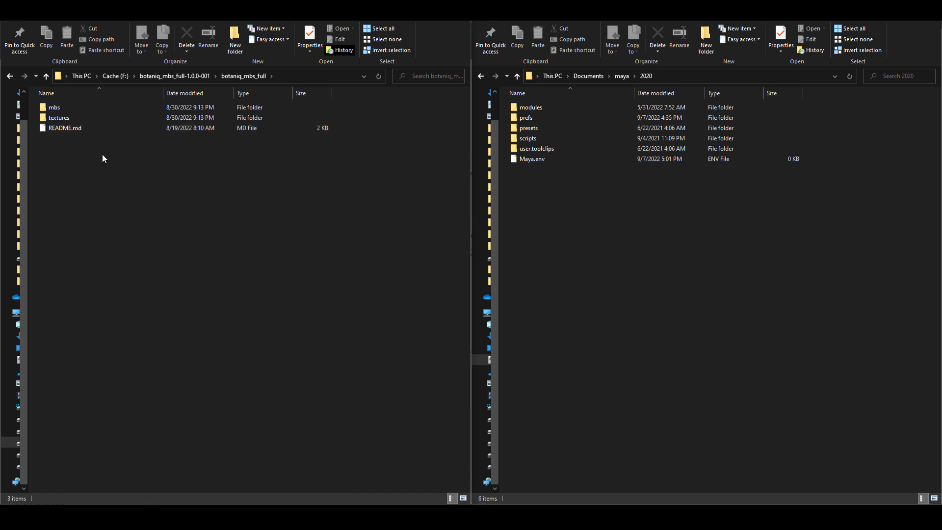
{"action": "right_click", "coordinate": [82, 128]}
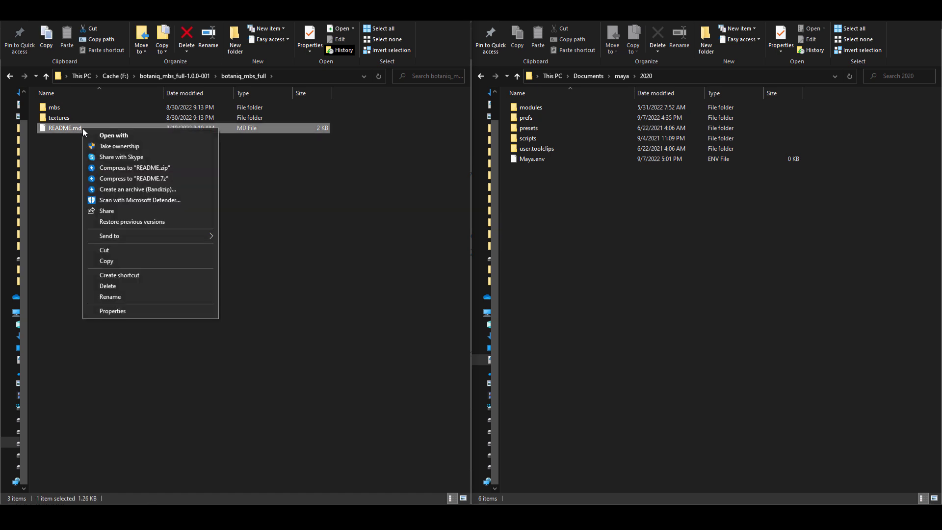
{"action": "left_click", "coordinate": [121, 137]}
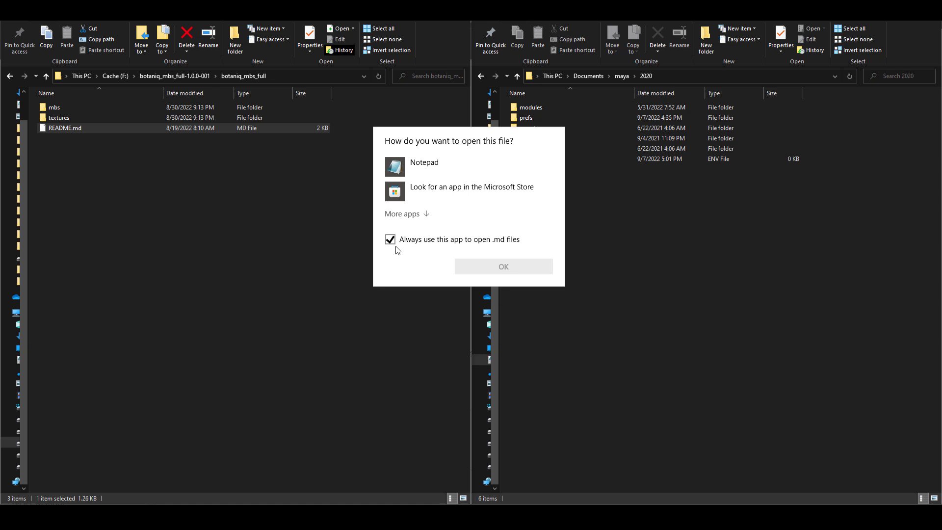
{"action": "left_click", "coordinate": [390, 239]}
{"action": "left_click", "coordinate": [423, 166]}
{"action": "left_click", "coordinate": [484, 266]}
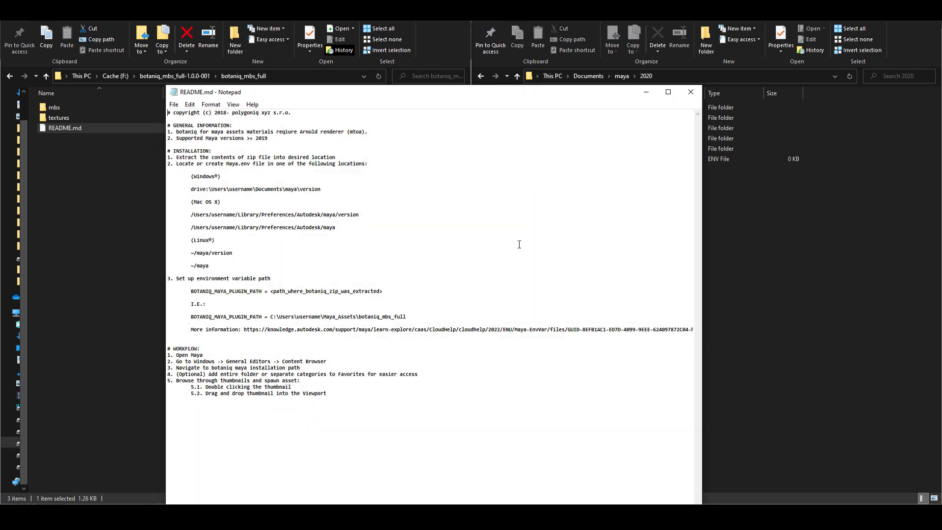
{"action": "left_click_drag", "start_coordinate": [702, 226], "coordinate": [547, 227]}
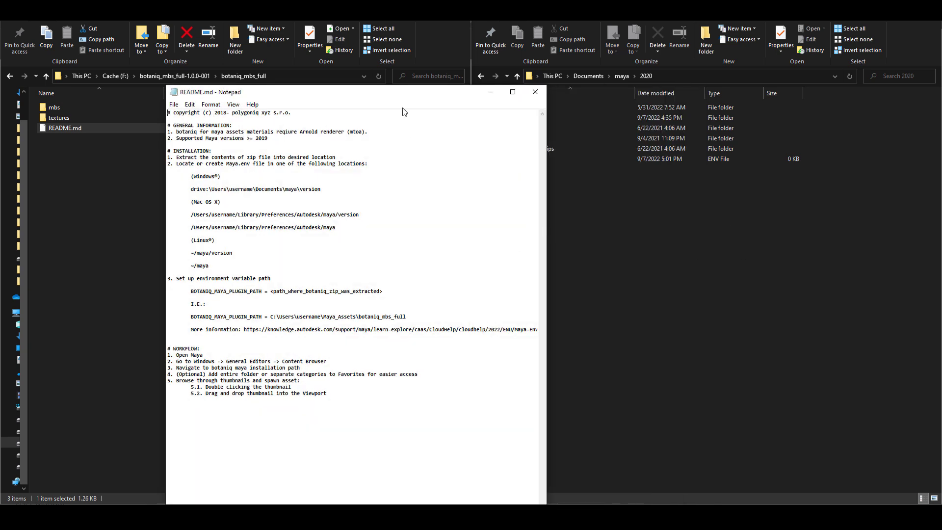
{"action": "left_click_drag", "start_coordinate": [314, 92], "coordinate": [214, 47]}
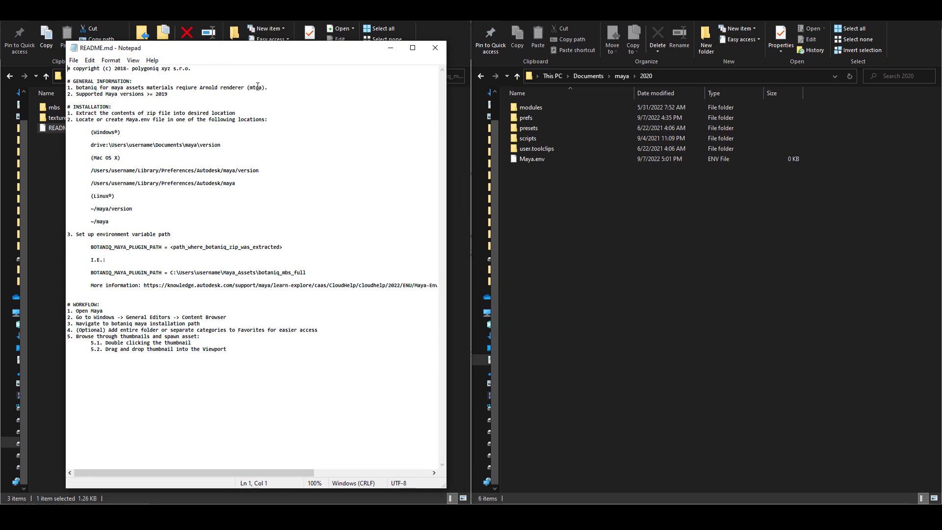
Go up to the Documents\maya folder and open the 2020 version folder inside it.
{"action": "left_click", "coordinate": [735, 79]}
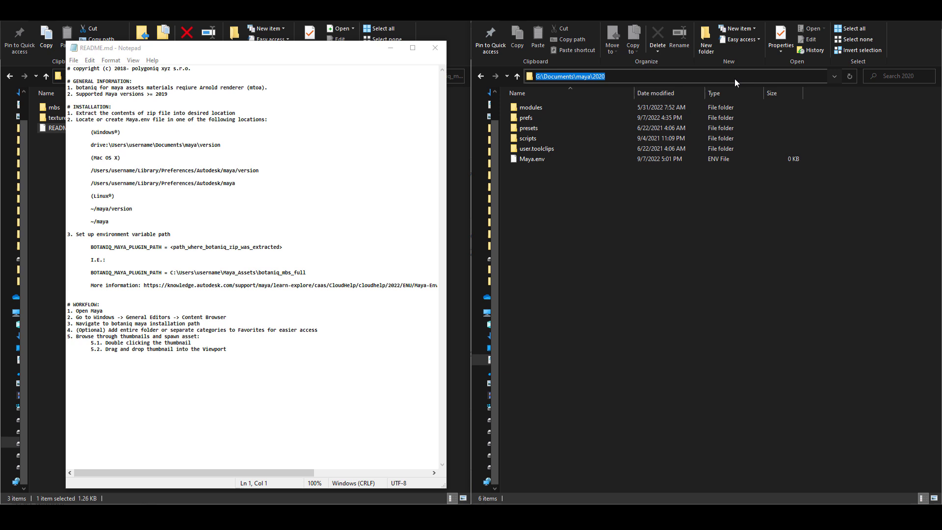
{"action": "type", "text": "maya"}
{"action": "key", "text": "Return"}
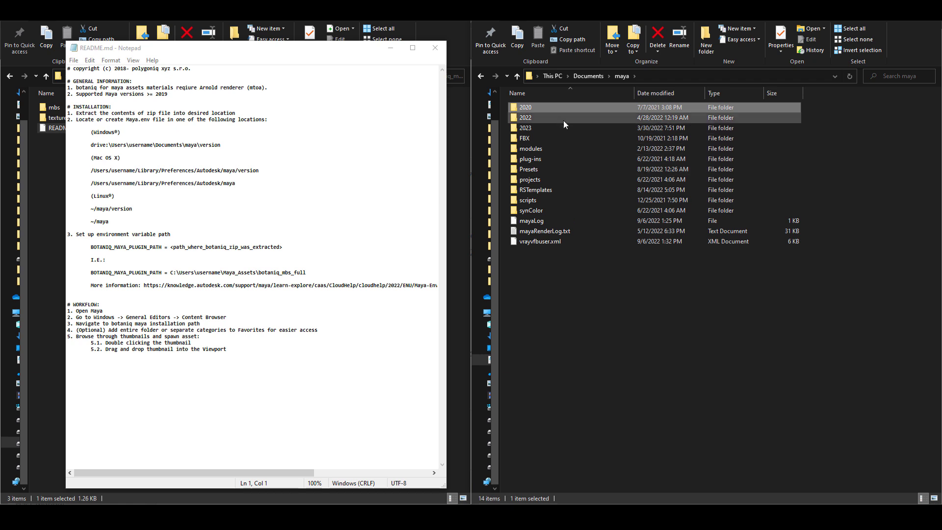
{"action": "double_click", "coordinate": [551, 110]}
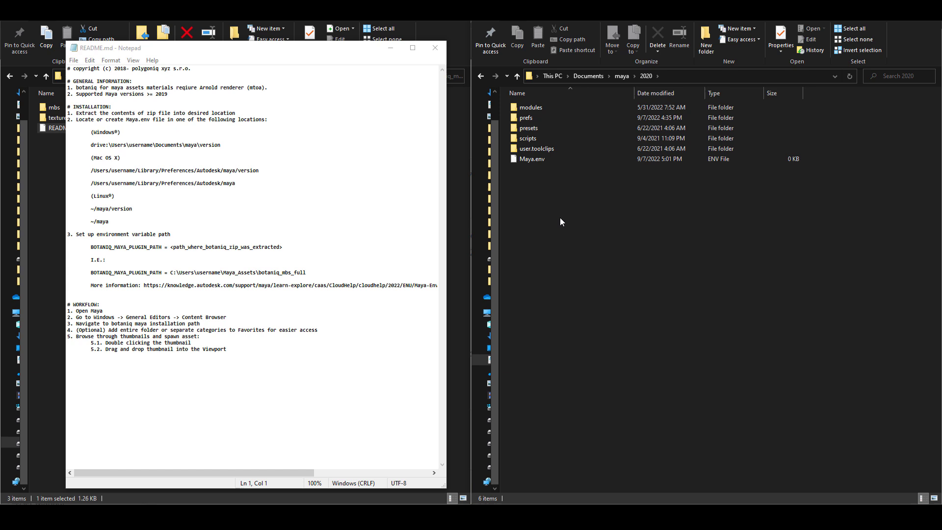
Open Maya.env in Notepad without making it the default for .env files, and place its window beside the README.
{"action": "right_click", "coordinate": [548, 157]}
{"action": "left_click", "coordinate": [570, 165]}
{"action": "left_click", "coordinate": [389, 239]}
{"action": "left_click", "coordinate": [421, 160]}
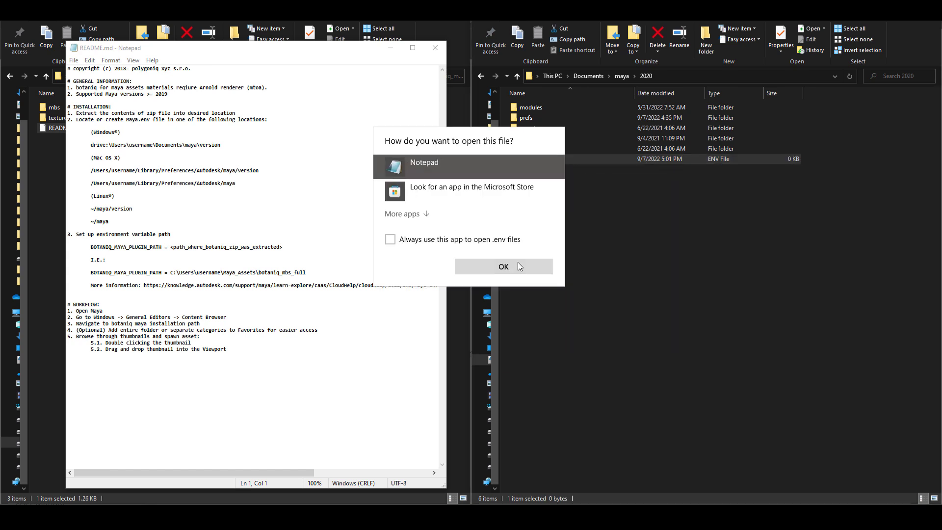
{"action": "left_click", "coordinate": [505, 267]}
{"action": "left_click_drag", "start_coordinate": [355, 93], "coordinate": [651, 73]}
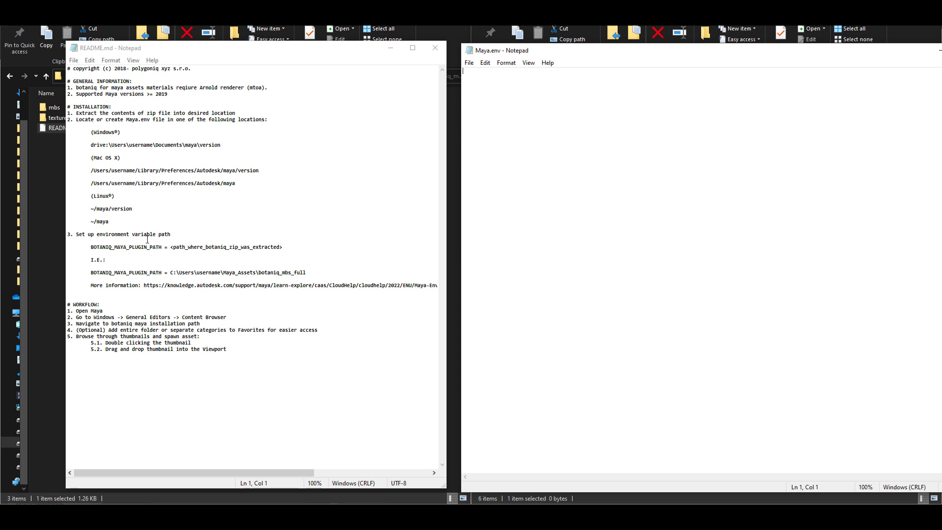
Copy "BOTANIQ_MAYA_PLUGIN_PATH =" from the README's installation instructions into the empty Maya.env file.
{"action": "left_click_drag", "start_coordinate": [91, 247], "coordinate": [166, 245]}
{"action": "key", "text": "ctrl+c"}
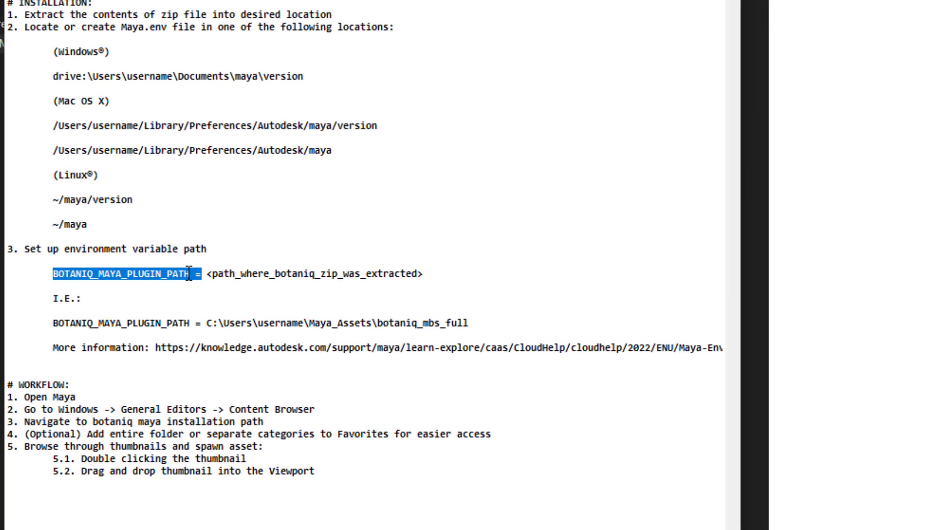
{"action": "left_click", "coordinate": [554, 99]}
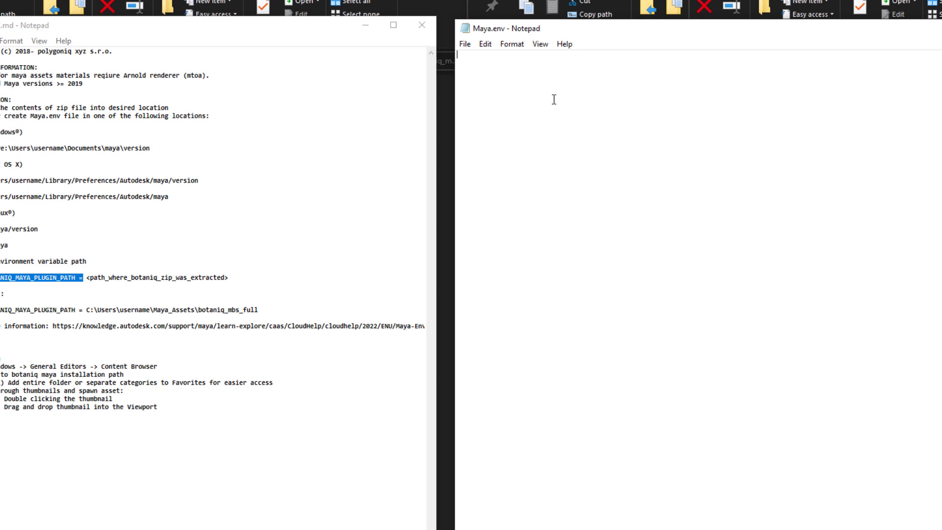
{"action": "key", "text": "ctrl+v"}
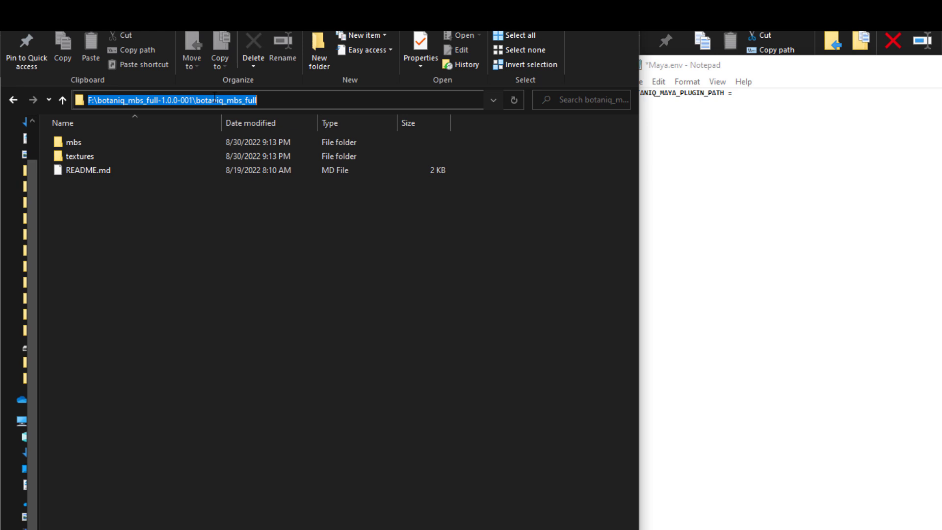
Append the copied folder path F:\botaniq_mbs_full-1.0.0-001\botaniq_mbs_full after the variable in Maya.env and save the file.
{"action": "right_click", "coordinate": [217, 100]}
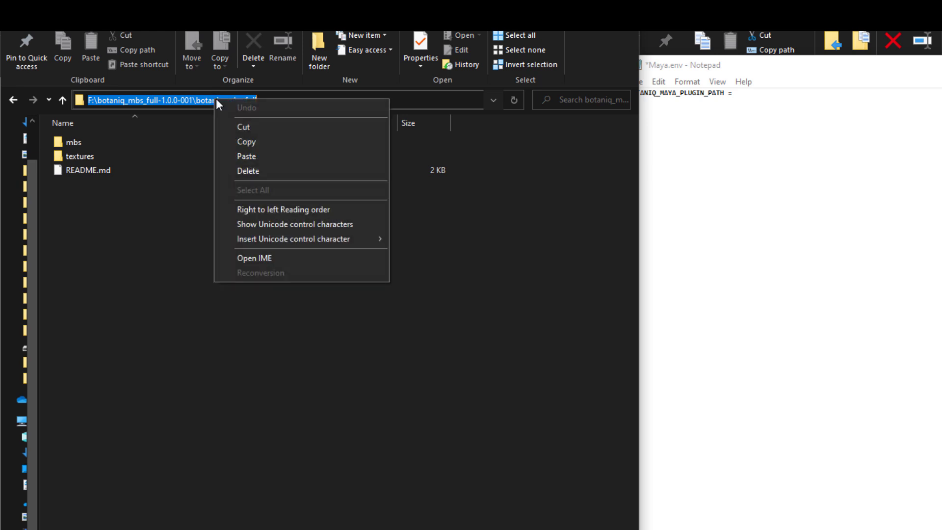
{"action": "left_click", "coordinate": [279, 142]}
{"action": "left_click", "coordinate": [883, 95]}
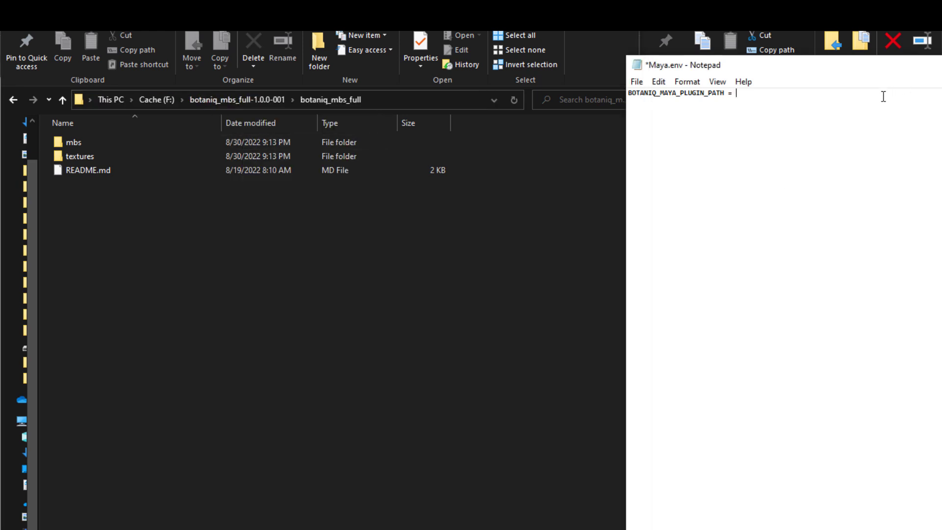
{"action": "key", "text": "ctrl+v"}
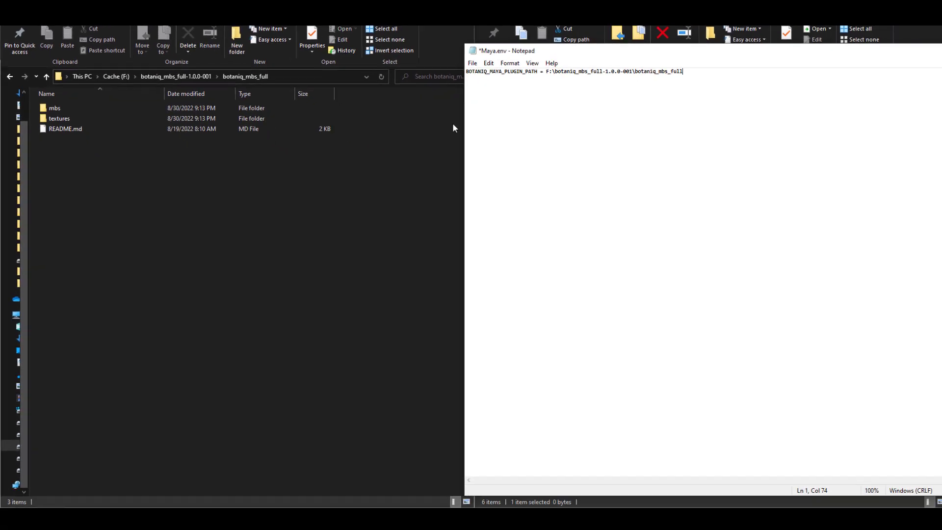
{"action": "left_click", "coordinate": [469, 63]}
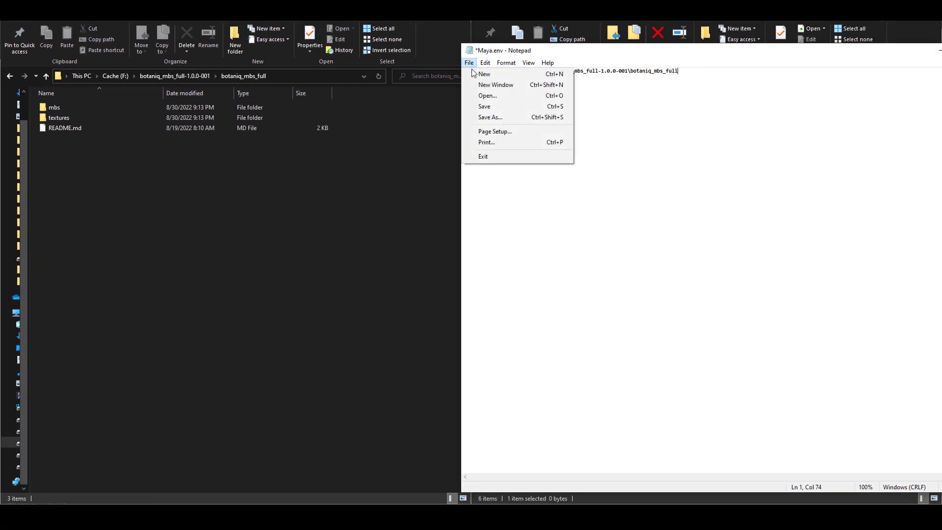
{"action": "left_click", "coordinate": [490, 107]}
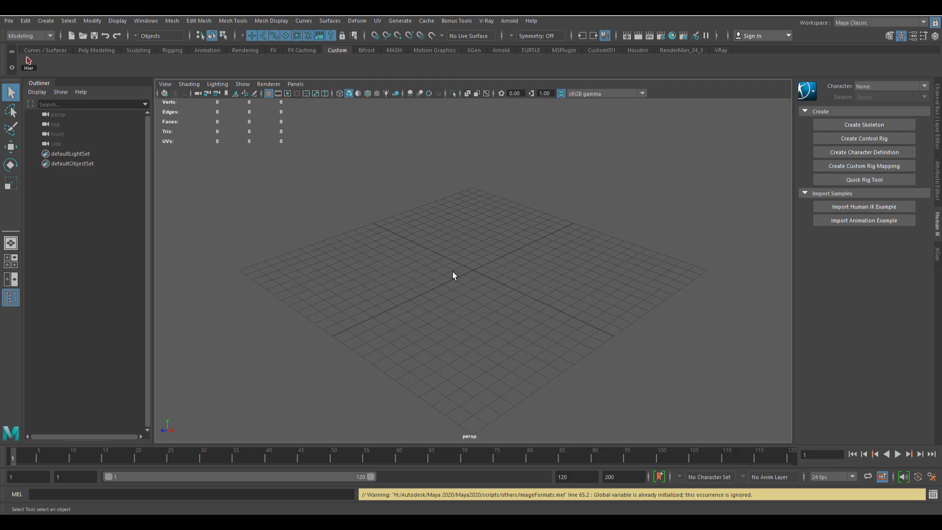
Open the Content Browser in Maya.
{"action": "left_click", "coordinate": [148, 21]}
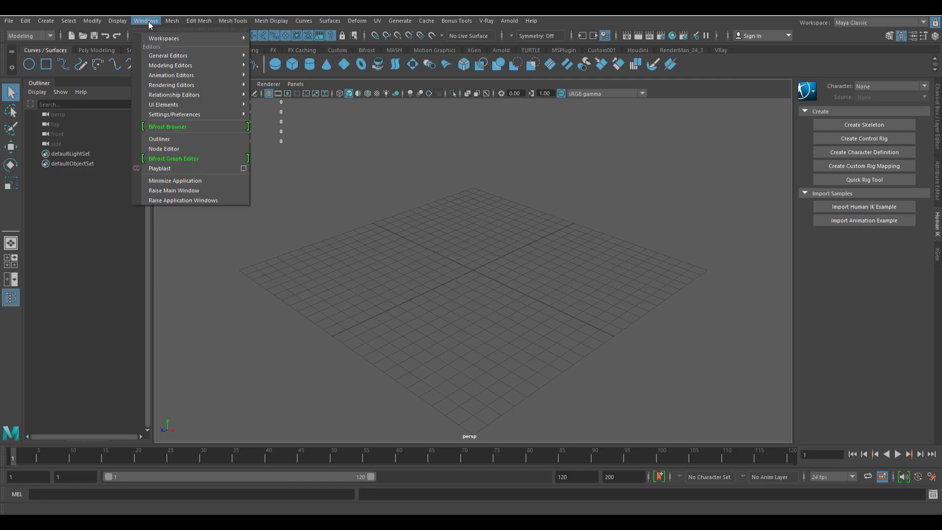
{"action": "mouse_move", "coordinate": [175, 56]}
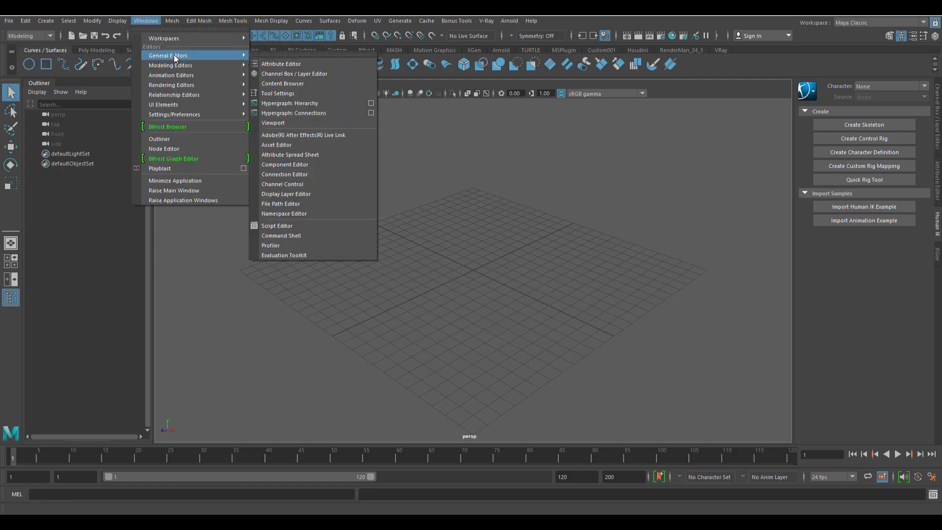
{"action": "left_click", "coordinate": [285, 80]}
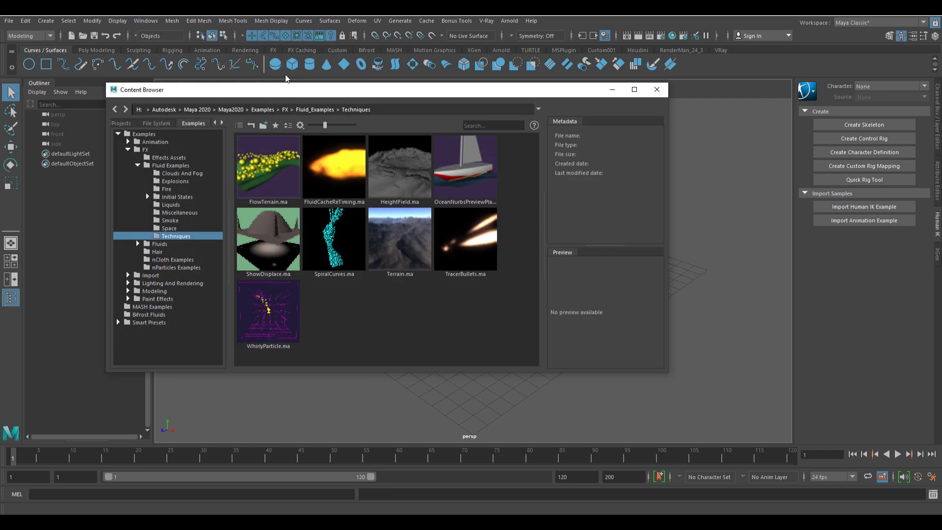
Add the folder F:\botaniq_mbs_full-1.0.0-001\botaniq_mbs_full to the Content Browser's favorites.
{"action": "left_click", "coordinate": [221, 123]}
{"action": "left_click", "coordinate": [204, 124]}
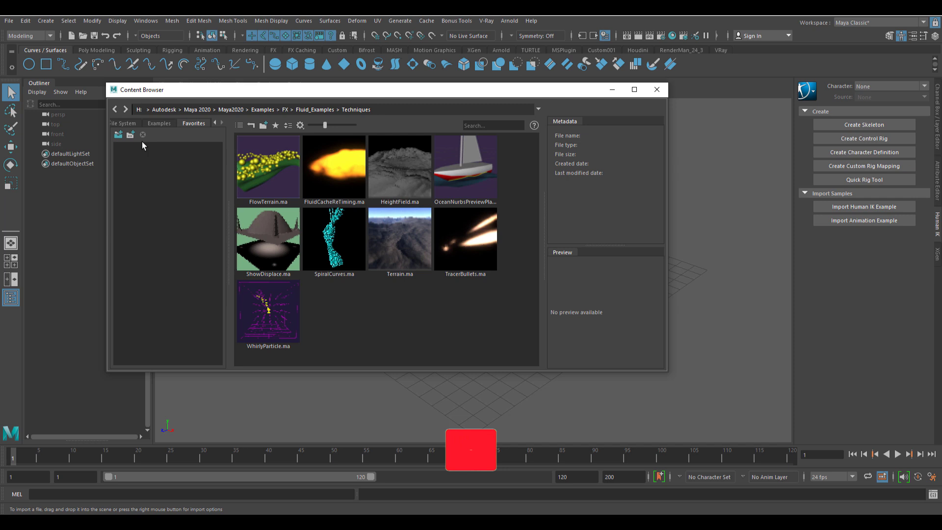
{"action": "left_click", "coordinate": [130, 135]}
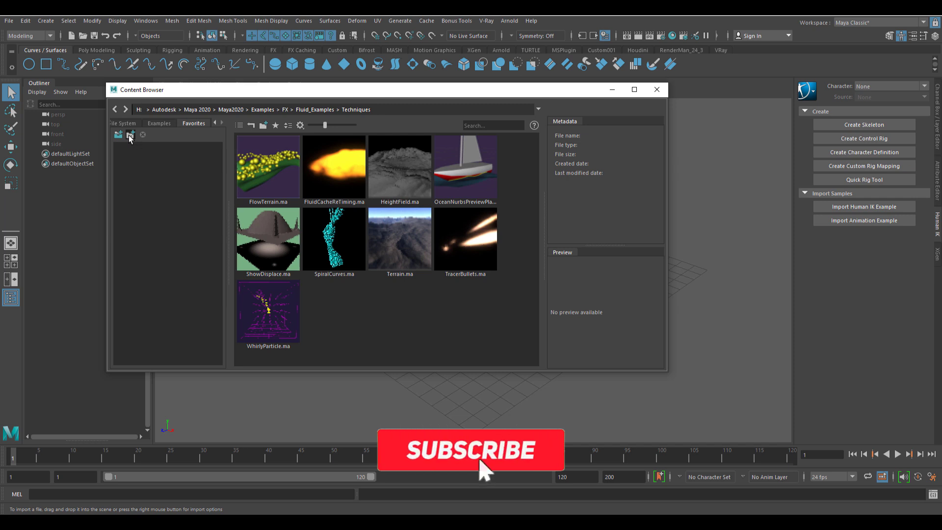
{"action": "double_click", "coordinate": [416, 196]}
{"action": "double_click", "coordinate": [415, 196]}
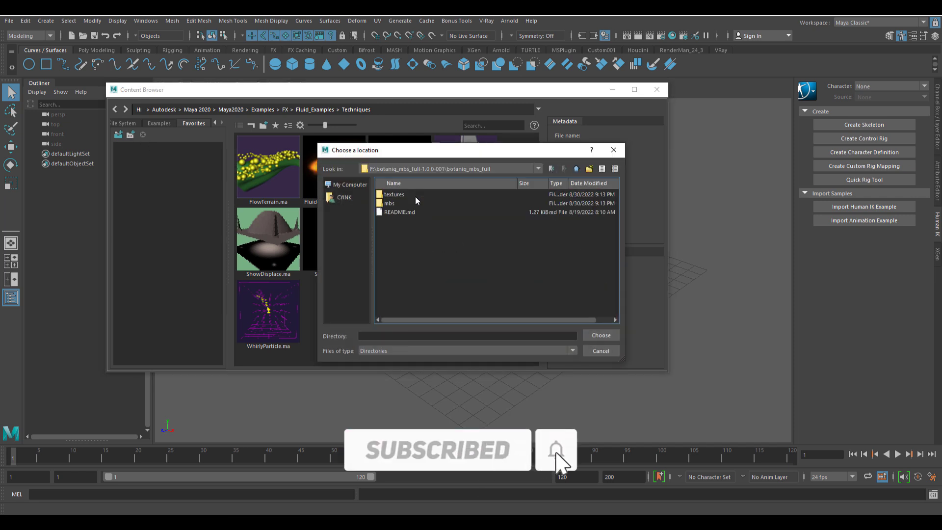
{"action": "left_click", "coordinate": [601, 335]}
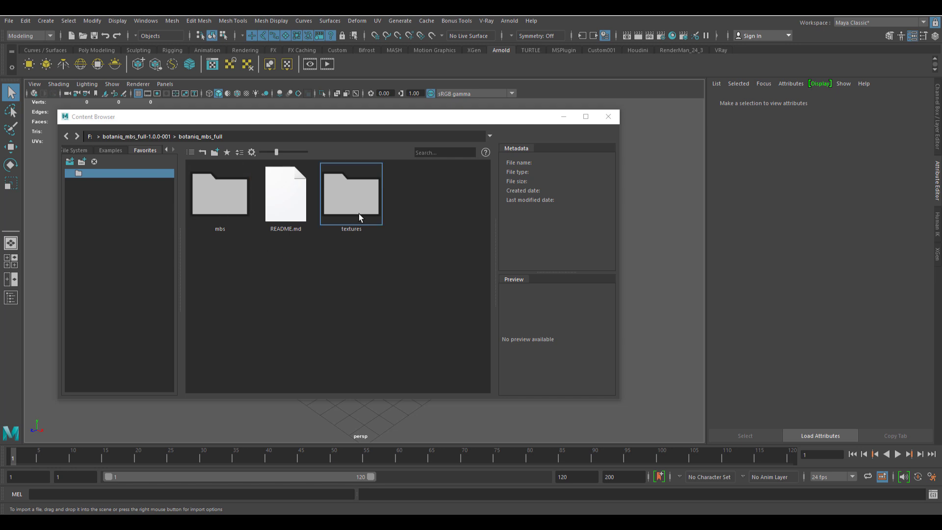
Open the library's mbs folder, view the coniferous trees, and return to the folder level holding the deciduous set.
{"action": "double_click", "coordinate": [219, 208]}
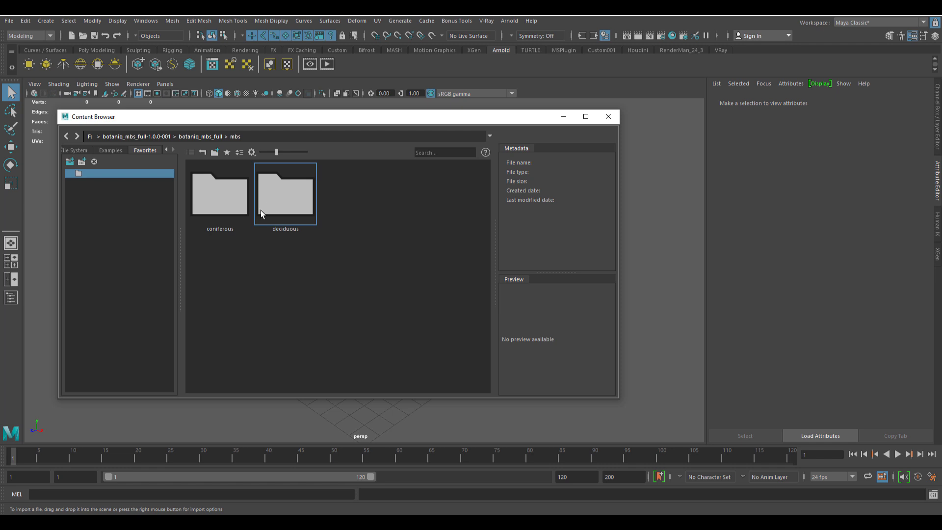
{"action": "double_click", "coordinate": [222, 202]}
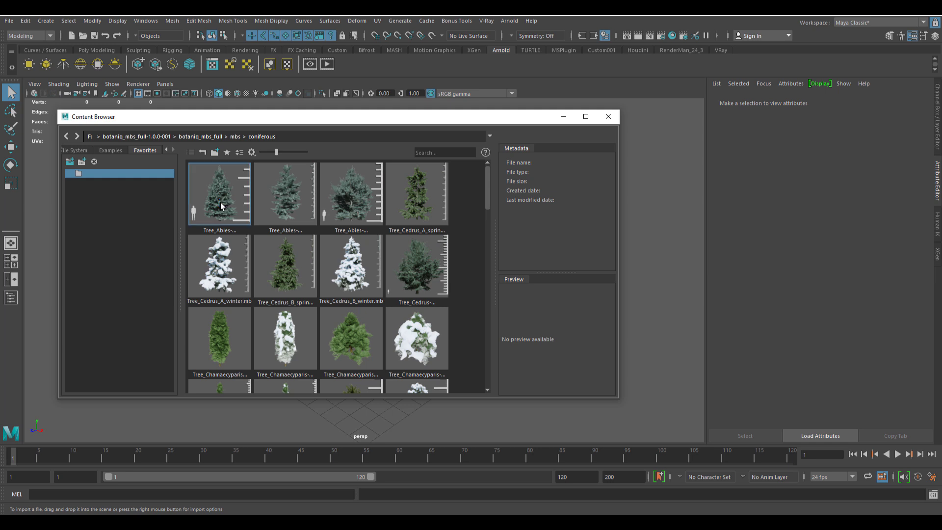
{"action": "left_click", "coordinate": [203, 152]}
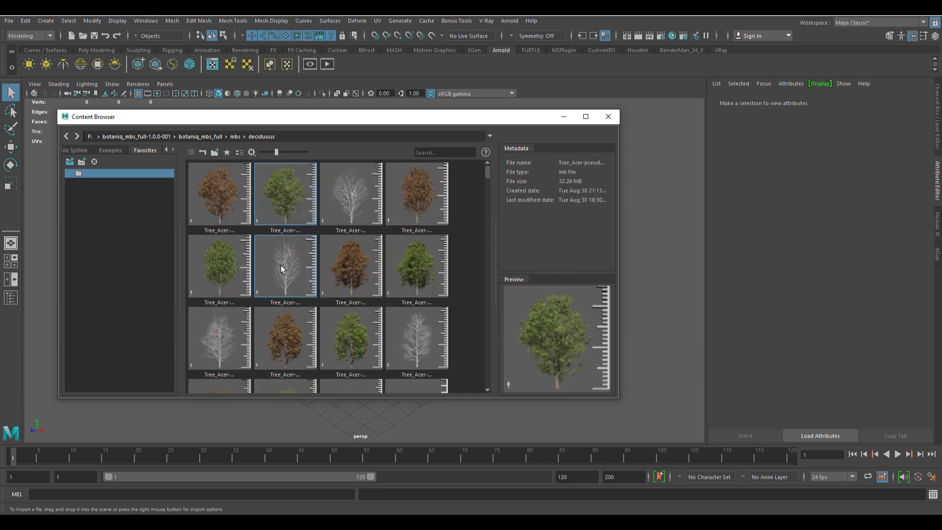
Look through the deciduous tree thumbnails, previewing several Ulmus, Malus and Alnus assets with their metadata.
{"action": "scroll", "coordinate": [282, 269], "scroll_direction": "down", "scroll_amount": 10}
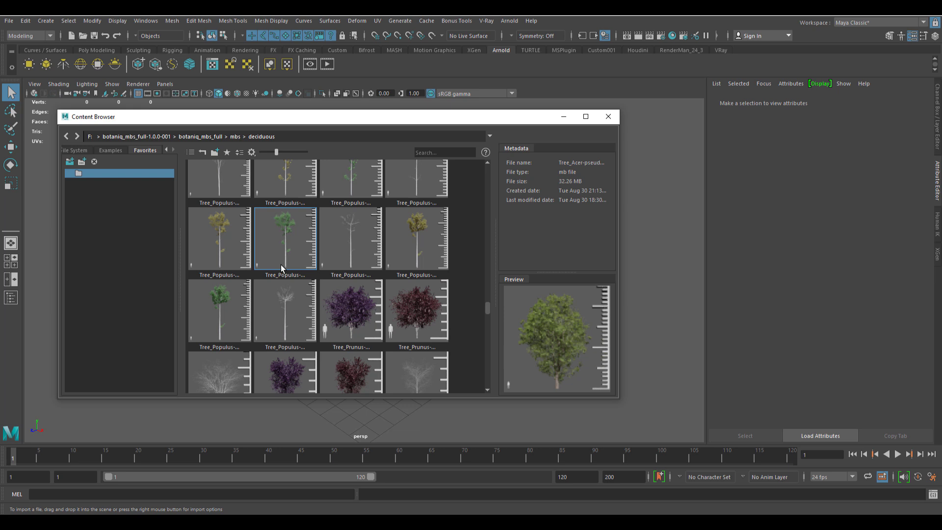
{"action": "left_click", "coordinate": [290, 297]}
{"action": "left_click", "coordinate": [328, 295]}
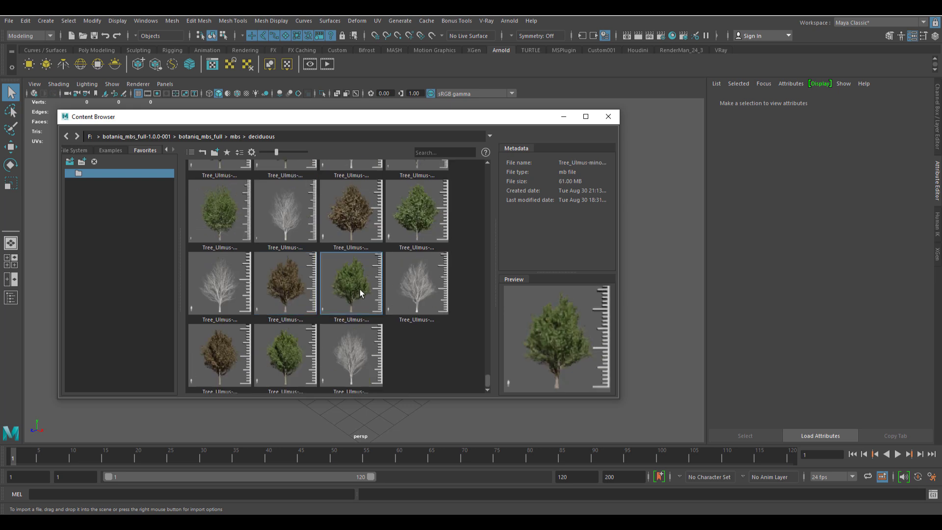
{"action": "left_click", "coordinate": [340, 213]}
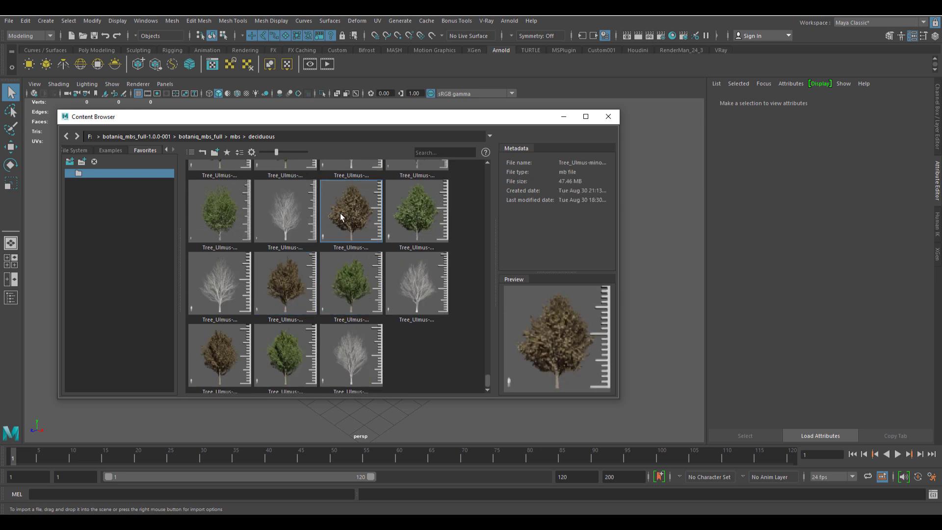
{"action": "scroll", "coordinate": [337, 259], "scroll_direction": "up", "scroll_amount": 8}
{"action": "left_click", "coordinate": [345, 264]}
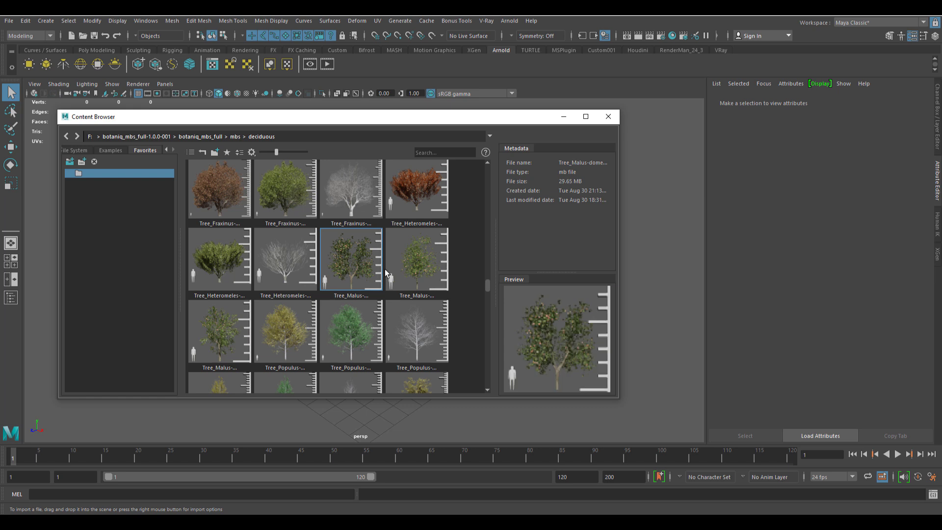
{"action": "left_click", "coordinate": [416, 258]}
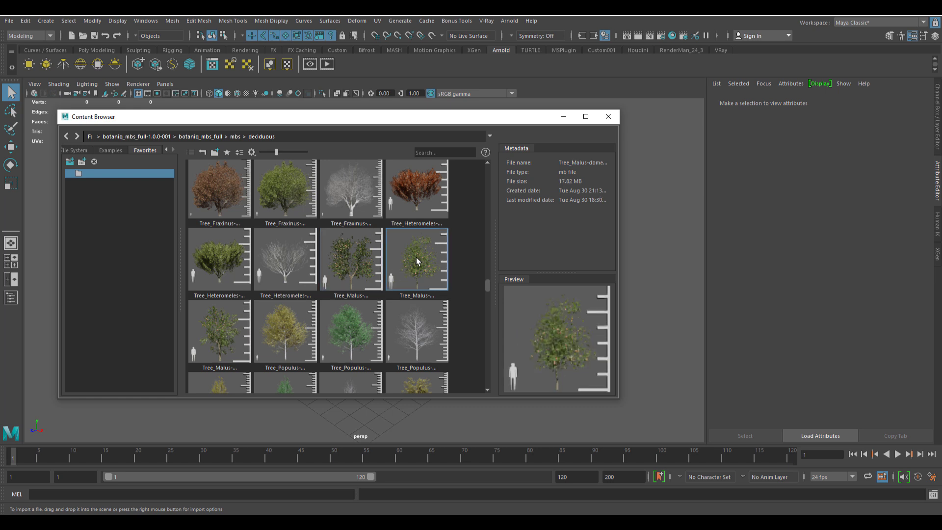
{"action": "scroll", "coordinate": [419, 247], "scroll_direction": "up", "scroll_amount": 5}
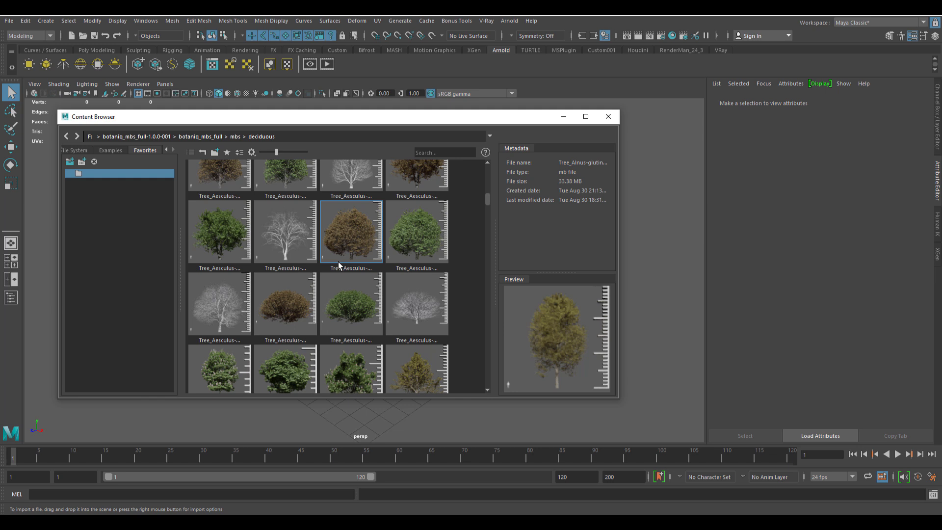
{"action": "scroll", "coordinate": [337, 262], "scroll_direction": "up", "scroll_amount": 3}
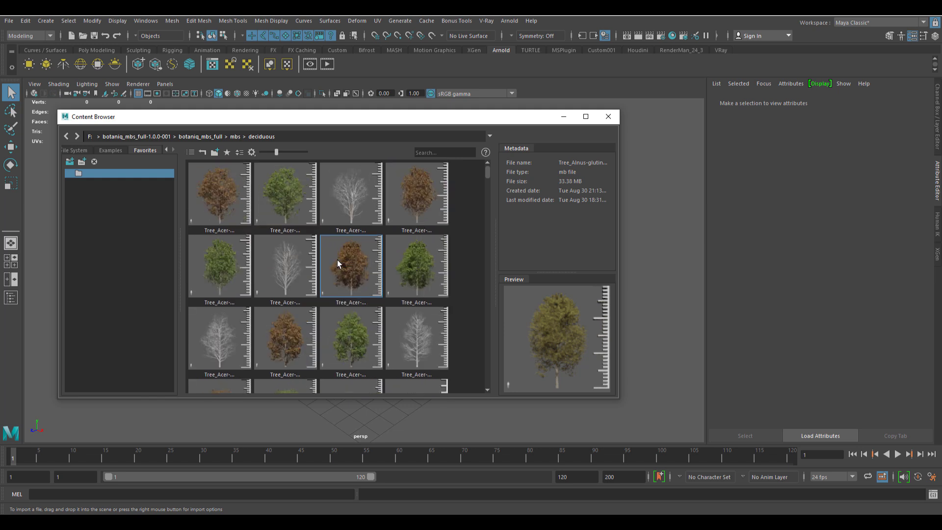
Import the green summer Acer pseudoplatanus tree from the deciduous folder into the scene and show its transform values.
{"action": "left_click_drag", "start_coordinate": [285, 122], "coordinate": [636, 115]}
{"action": "left_click_drag", "start_coordinate": [637, 190], "coordinate": [341, 278]}
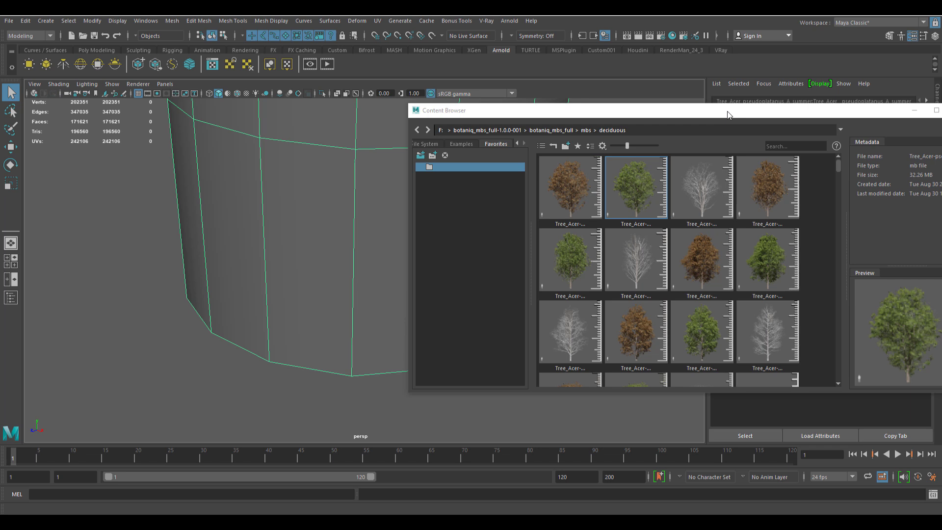
{"action": "left_click_drag", "start_coordinate": [638, 110], "coordinate": [275, 185]}
{"action": "left_click", "coordinate": [932, 106]}
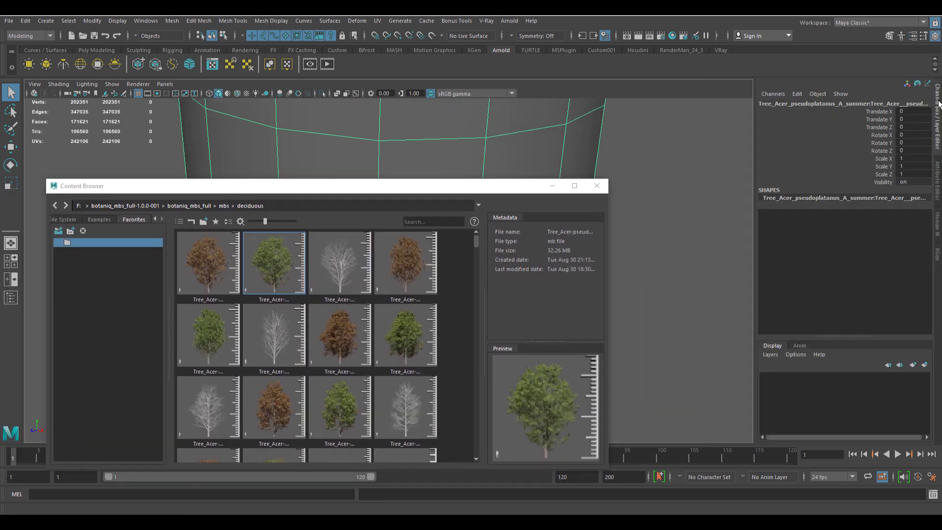
Set the imported Acer tree's scale to 0.1 on the X, Y and Z axes.
{"action": "left_click_drag", "start_coordinate": [903, 159], "coordinate": [908, 170]}
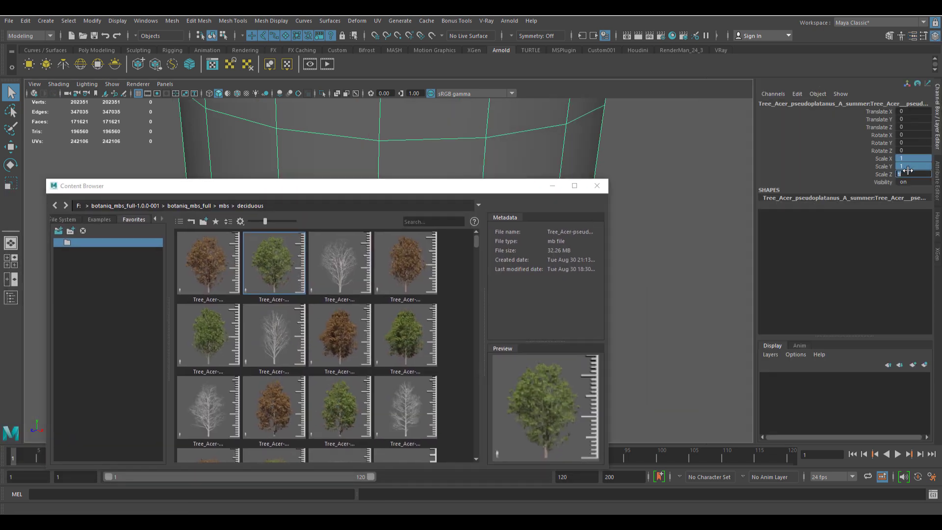
{"action": "type", "text": "0.1"}
{"action": "key", "text": "Return"}
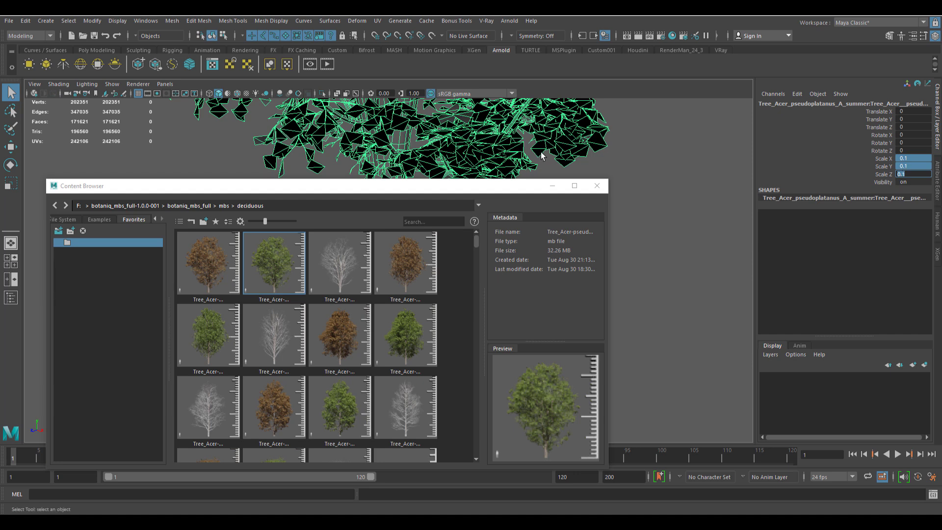
Minimize the Content Browser and set the Acer tree's scale to 0.01 on all three axes, framing it in the view.
{"action": "left_click", "coordinate": [552, 185]}
{"action": "left_click_drag", "start_coordinate": [493, 231], "coordinate": [605, 251], "text": "alt"}
{"action": "scroll", "coordinate": [475, 247], "scroll_direction": "down", "scroll_amount": 4}
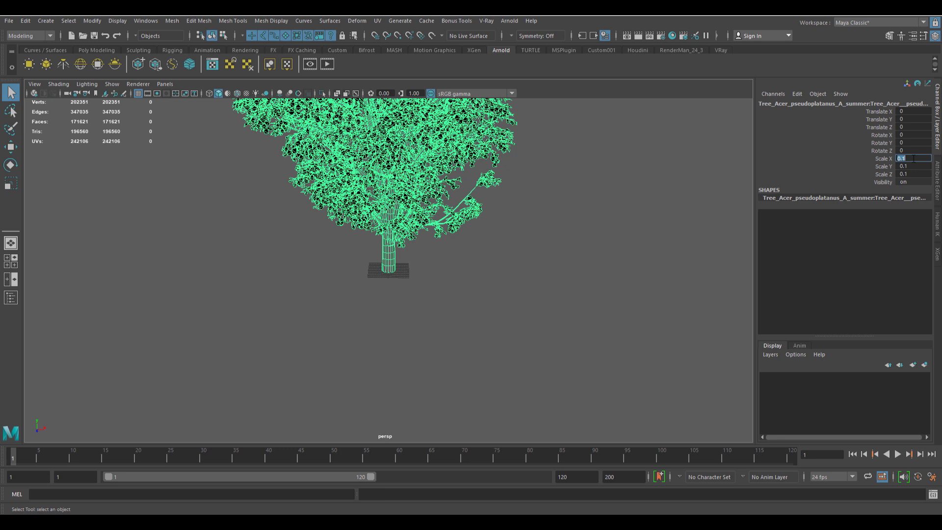
{"action": "left_click", "coordinate": [915, 174], "text": "shift"}
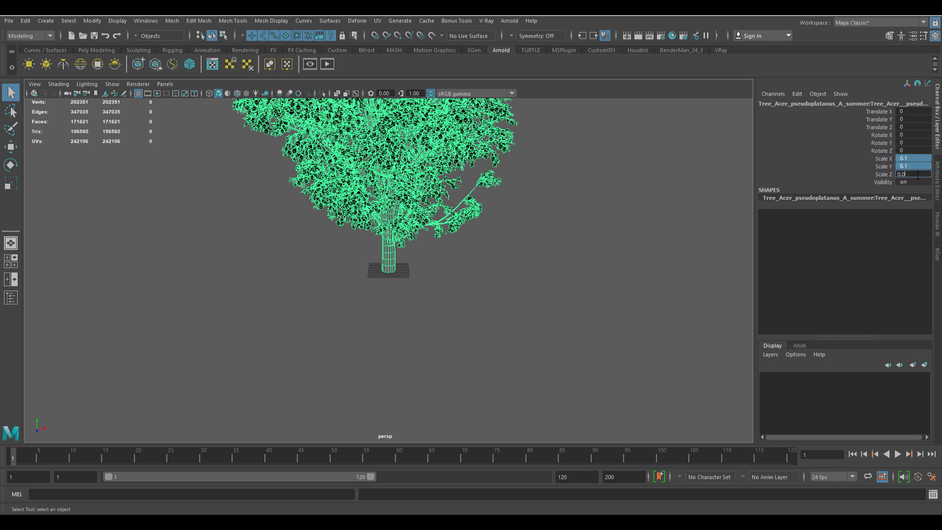
{"action": "key", "text": "Return"}
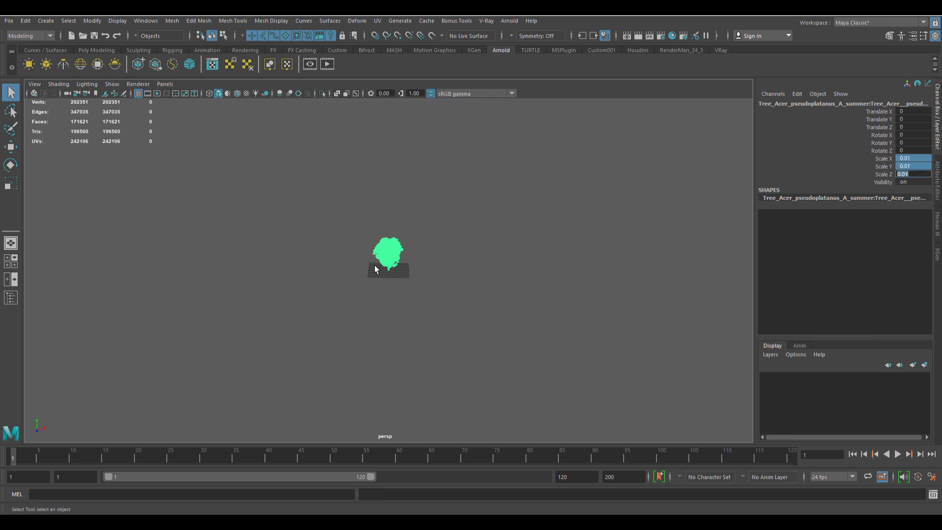
{"action": "left_click_drag", "start_coordinate": [375, 269], "coordinate": [391, 267], "text": "alt"}
{"action": "key", "text": "f"}
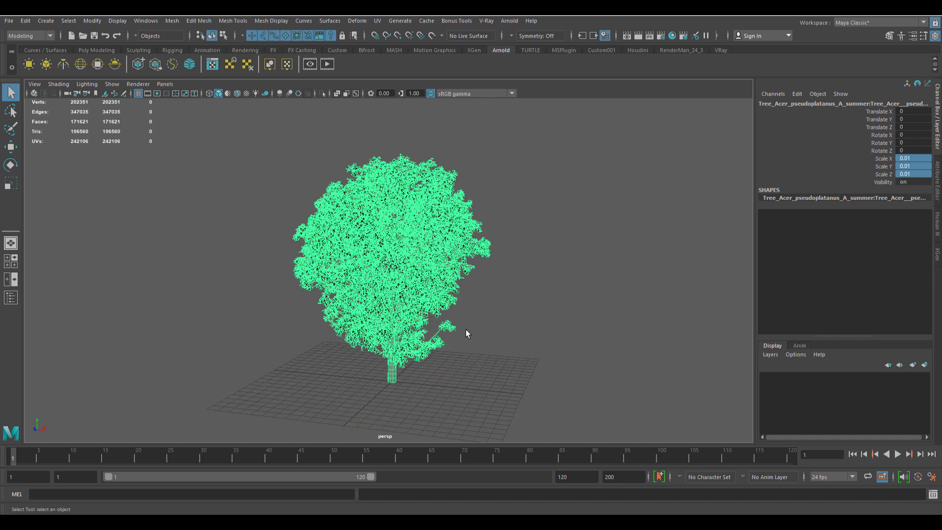
Create a polygon plane at the base of the tree and scale it uniformly to about 228.6.
{"action": "left_click", "coordinate": [536, 330]}
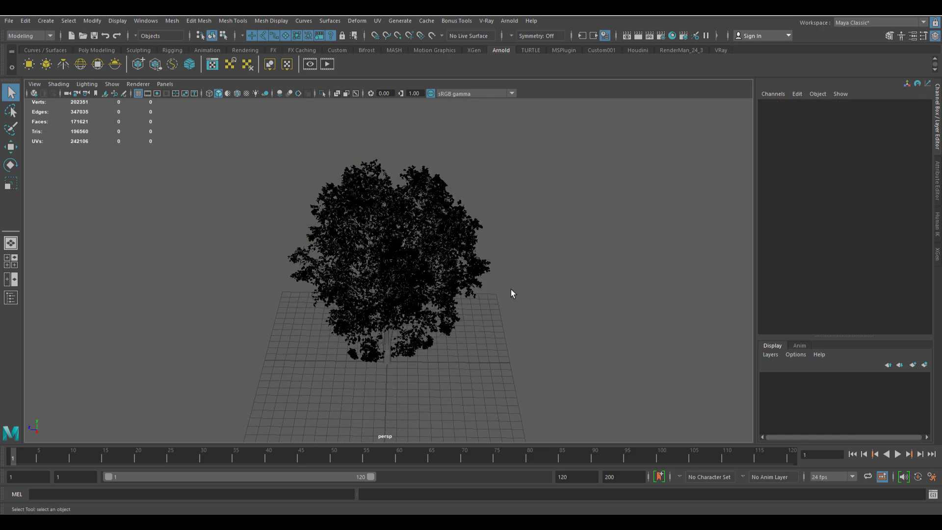
{"action": "right_click_drag", "start_coordinate": [514, 291], "coordinate": [463, 293], "text": "shift"}
{"action": "key", "text": "e"}
{"action": "key", "text": "r"}
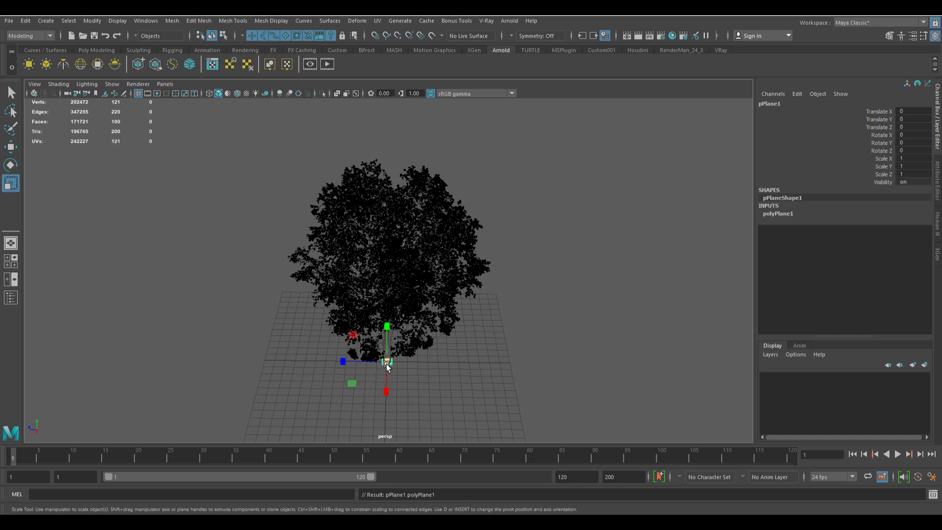
{"action": "left_click_drag", "start_coordinate": [388, 362], "coordinate": [441, 360]}
{"action": "scroll", "coordinate": [373, 338], "scroll_direction": "down", "scroll_amount": 5}
{"action": "left_click_drag", "start_coordinate": [372, 339], "coordinate": [441, 319], "text": "alt"}
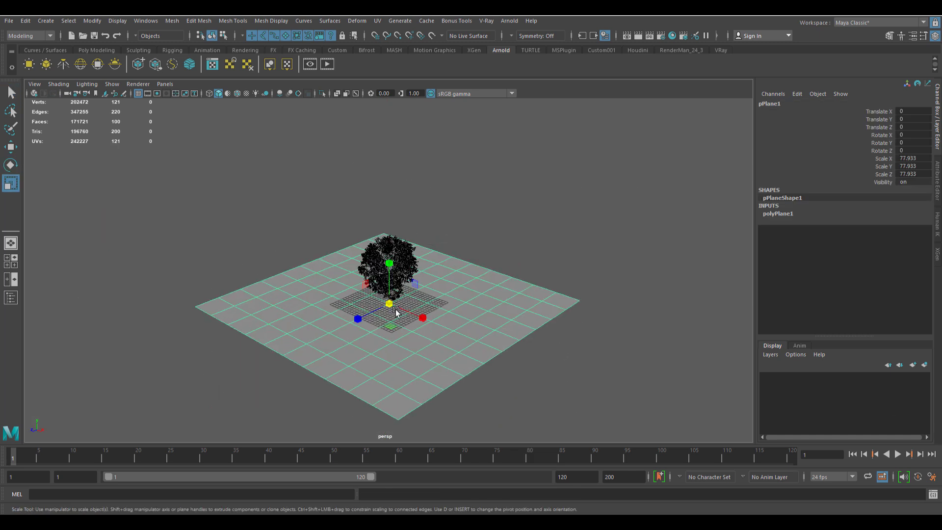
{"action": "middle_click_drag", "start_coordinate": [491, 339], "coordinate": [669, 343]}
{"action": "left_click_drag", "start_coordinate": [669, 343], "coordinate": [466, 326], "text": "alt"}
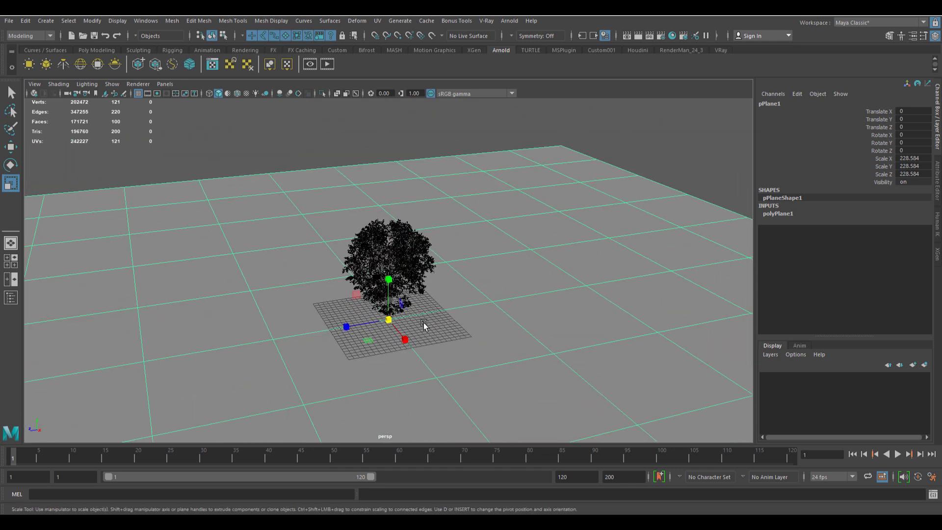
Sculpt the subdivided ground plane into rolling hills around the tree and scale it uniformly to about 572.2.
{"action": "left_click", "coordinate": [388, 258]}
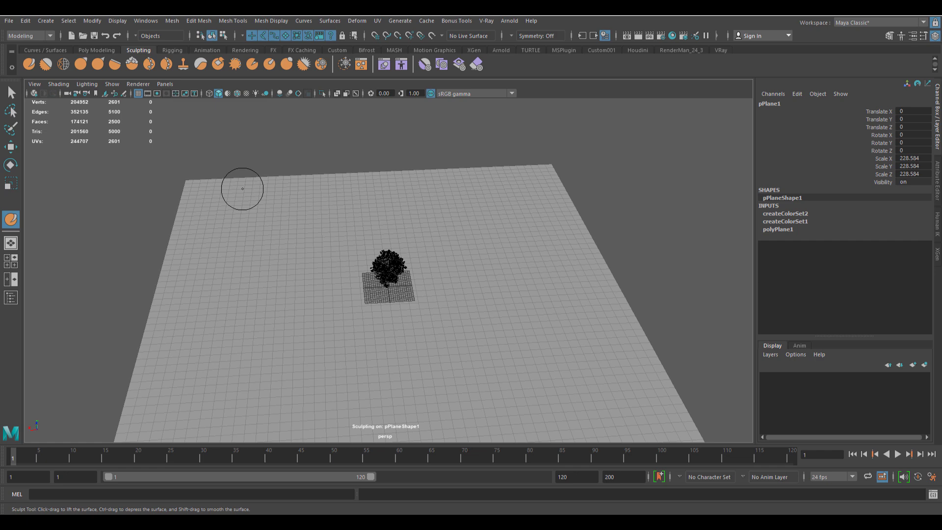
{"action": "mouse_move", "coordinate": [242, 189]}
{"action": "left_mouse_down", "text": "alt"}
{"action": "mouse_move", "coordinate": [489, 352]}
{"action": "mouse_move", "coordinate": [417, 295]}
{"action": "mouse_move", "coordinate": [344, 275]}
{"action": "mouse_move", "coordinate": [317, 256]}
{"action": "mouse_move", "coordinate": [432, 241]}
{"action": "mouse_move", "coordinate": [347, 258]}
{"action": "left_mouse_up", "text": "alt"}
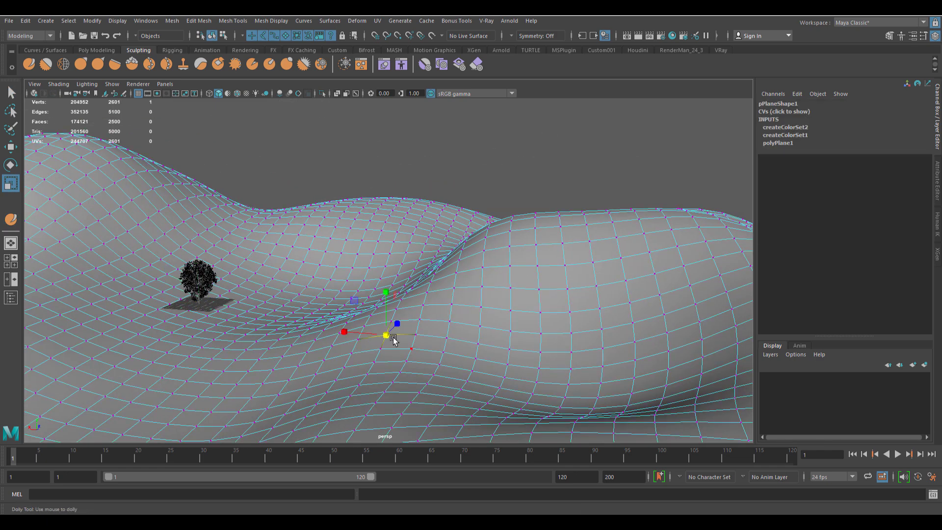
{"action": "left_click_drag", "start_coordinate": [389, 337], "coordinate": [515, 243], "text": "alt"}
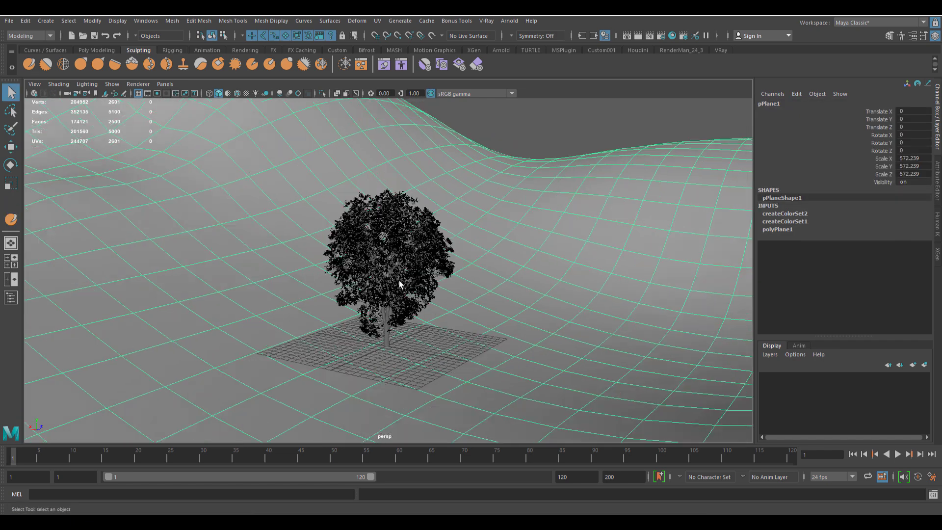
{"action": "right_click_drag", "start_coordinate": [399, 281], "coordinate": [398, 322], "text": "alt"}
{"action": "left_click_drag", "start_coordinate": [398, 322], "coordinate": [414, 317], "text": "alt"}
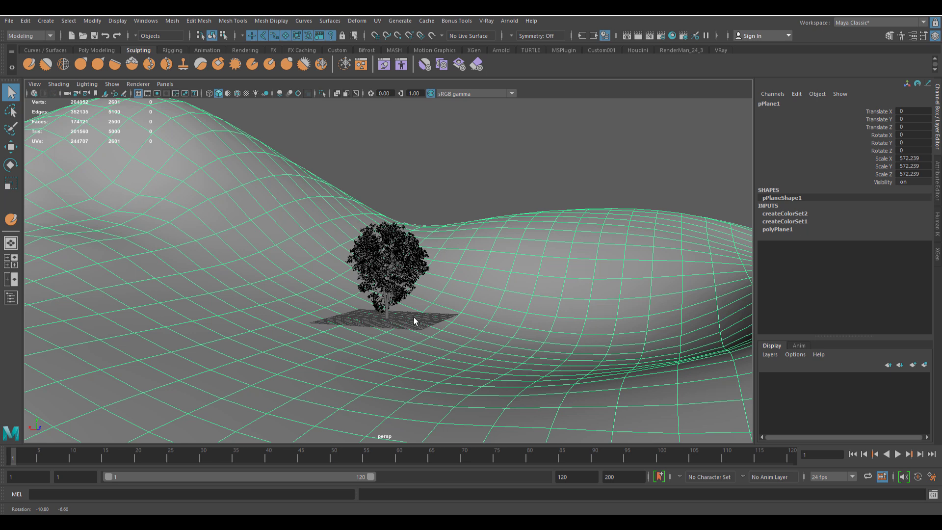
{"action": "right_click_drag", "start_coordinate": [413, 317], "coordinate": [399, 301], "text": "alt"}
Create a MASH network from the Acer tree using the FX menu set, with the geometry type set to Instancer.
{"action": "left_click", "coordinate": [388, 275]}
{"action": "mouse_move", "coordinate": [482, 272]}
{"action": "left_mouse_down", "text": "alt"}
{"action": "mouse_move", "coordinate": [491, 304]}
{"action": "mouse_move", "coordinate": [502, 280]}
{"action": "mouse_move", "coordinate": [466, 275]}
{"action": "left_mouse_up", "text": "alt"}
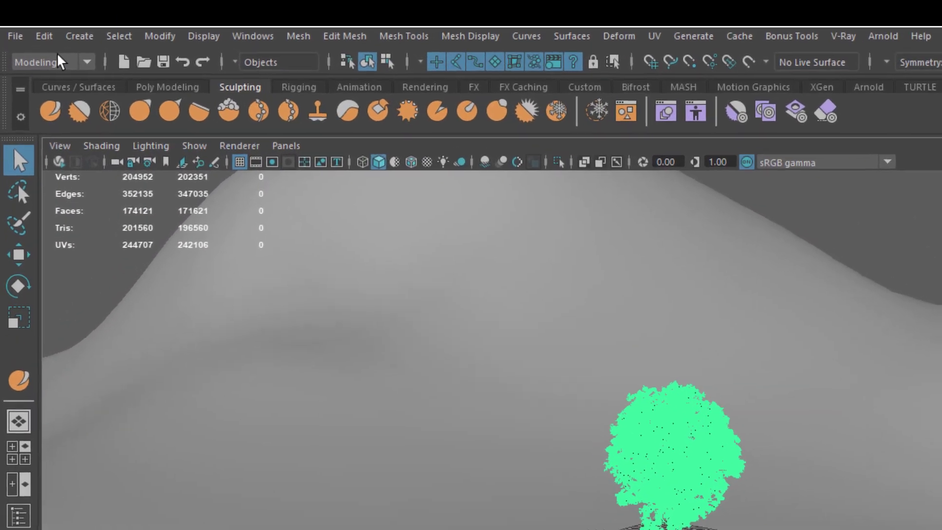
{"action": "left_click", "coordinate": [32, 36]}
{"action": "left_click", "coordinate": [34, 134]}
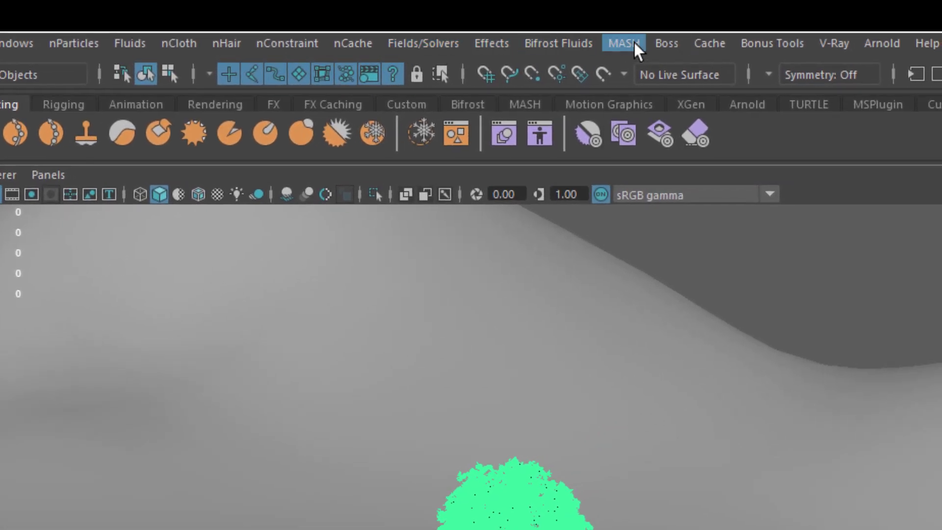
{"action": "left_click", "coordinate": [634, 43]}
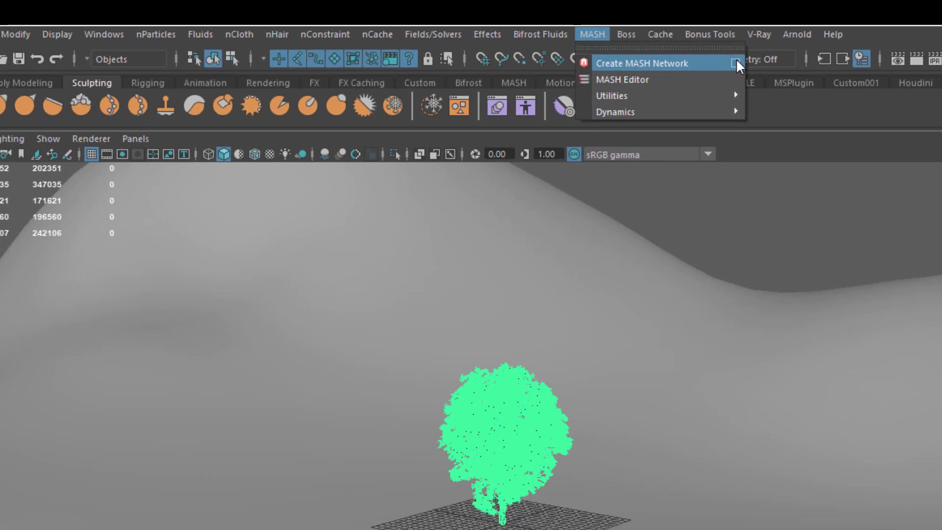
{"action": "left_click", "coordinate": [804, 80]}
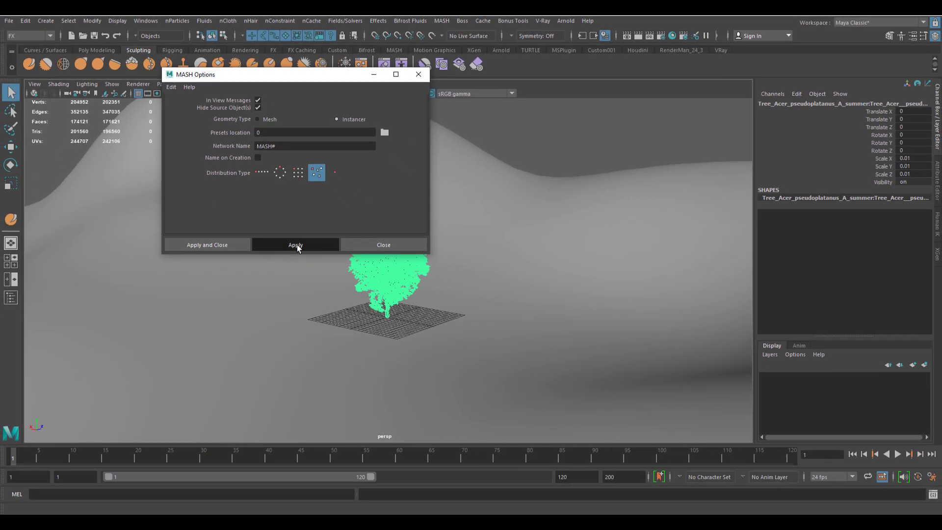
{"action": "left_click", "coordinate": [360, 385]}
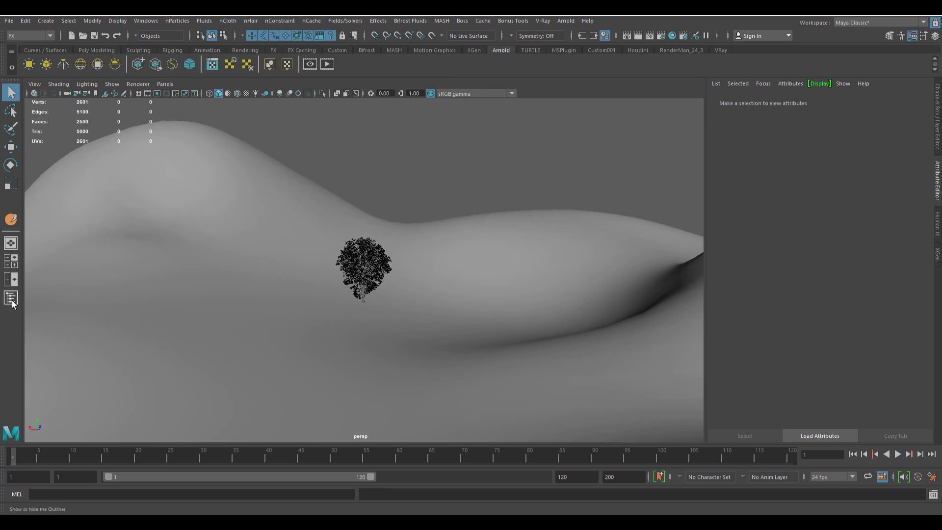
Show the Outliner and open the settings of the MASH1 network's Distribute node from the MASH Editor.
{"action": "left_click", "coordinate": [11, 297]}
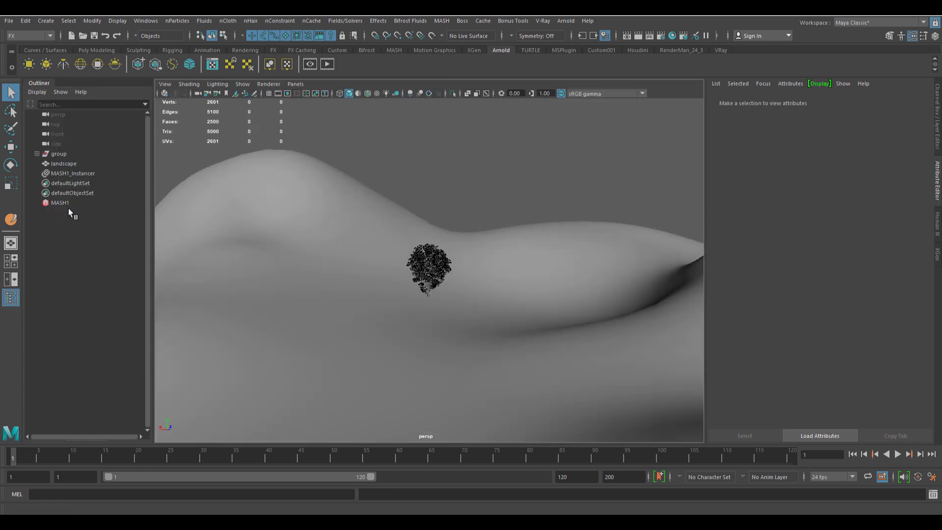
{"action": "left_click", "coordinate": [73, 173]}
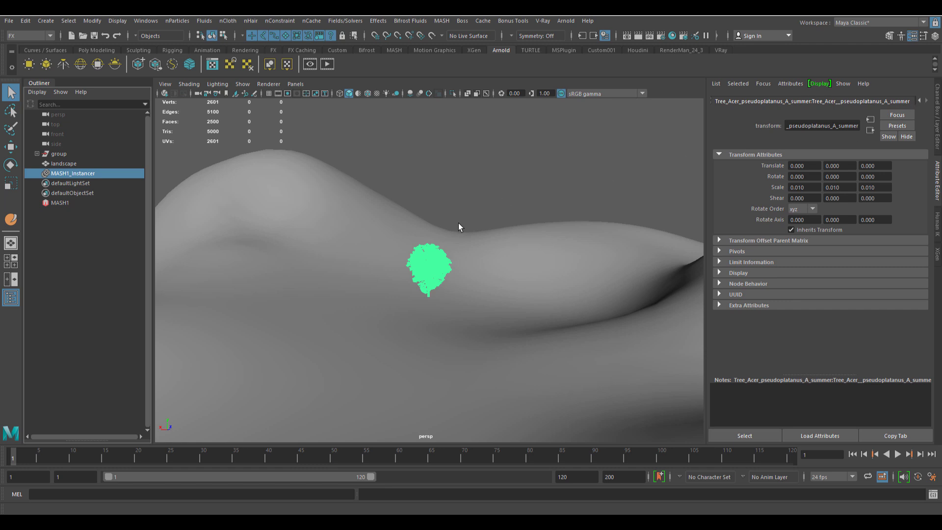
{"action": "left_click", "coordinate": [486, 208]}
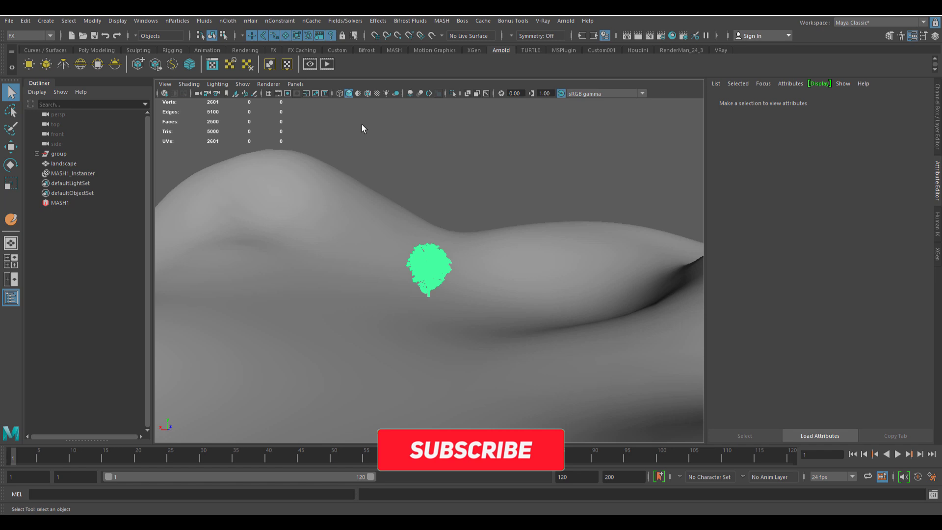
{"action": "left_click", "coordinate": [393, 50]}
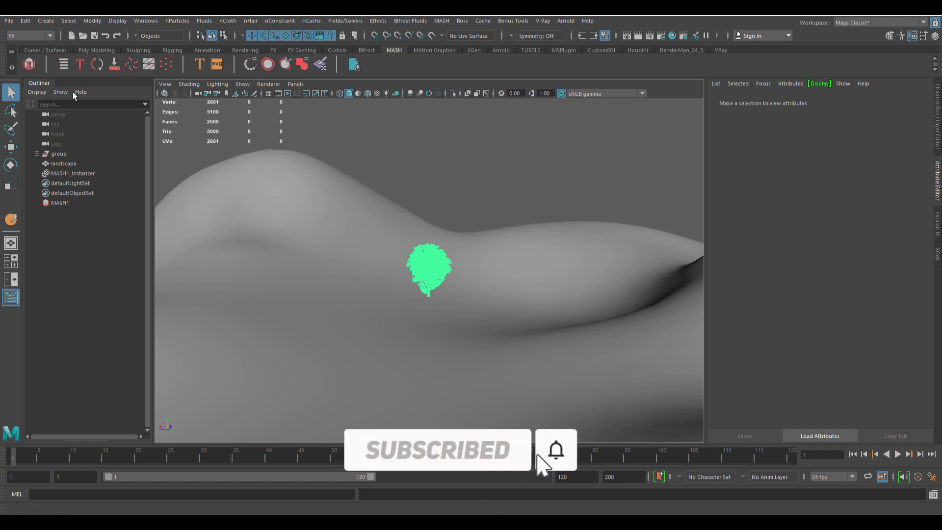
{"action": "left_click", "coordinate": [63, 63]}
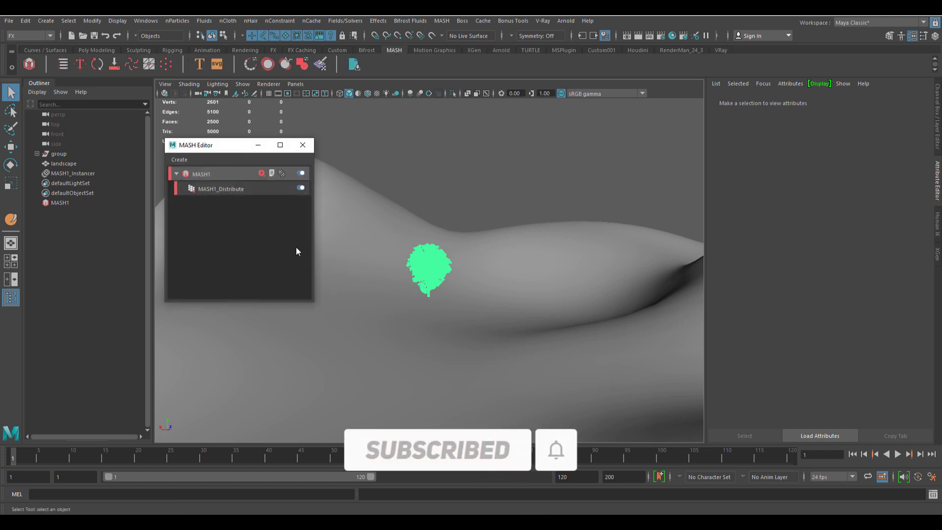
{"action": "left_click", "coordinate": [234, 190]}
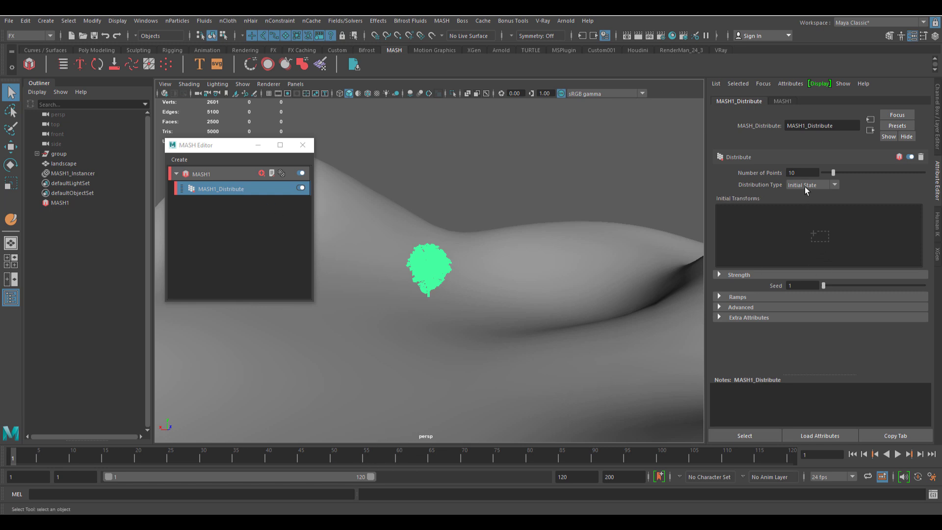
Set the distribution type to Mesh and connect the landscape object as the input mesh.
{"action": "left_click_drag", "start_coordinate": [558, 317], "coordinate": [552, 297], "text": "alt"}
{"action": "scroll", "coordinate": [553, 297], "scroll_direction": "up", "scroll_amount": 6}
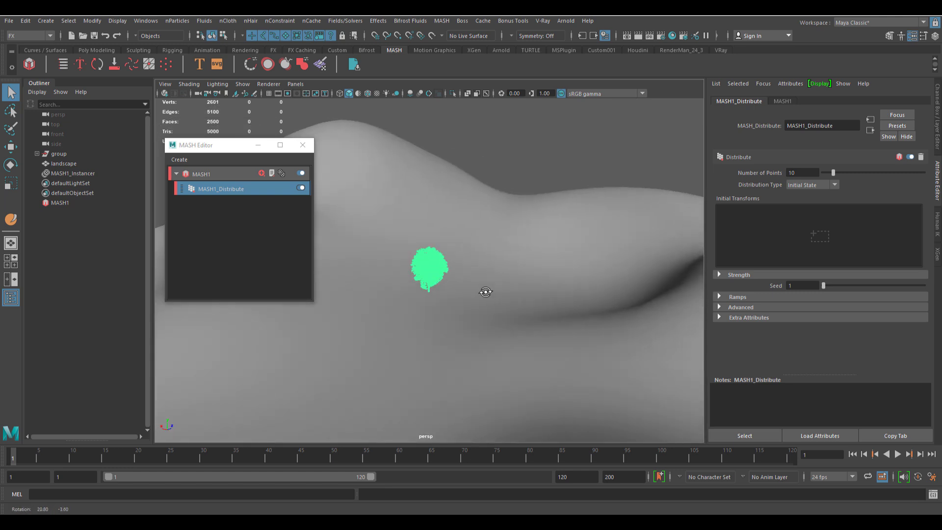
{"action": "left_click", "coordinate": [812, 187]}
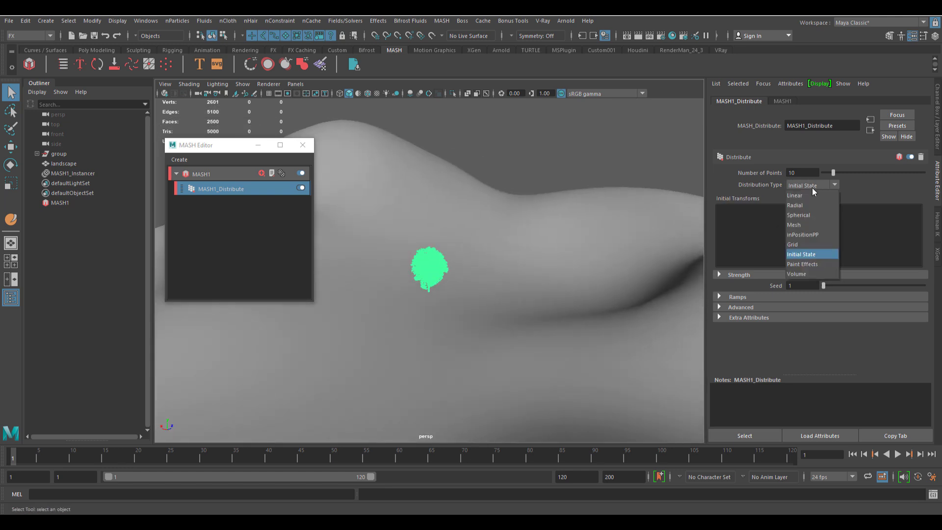
{"action": "left_click", "coordinate": [811, 225]}
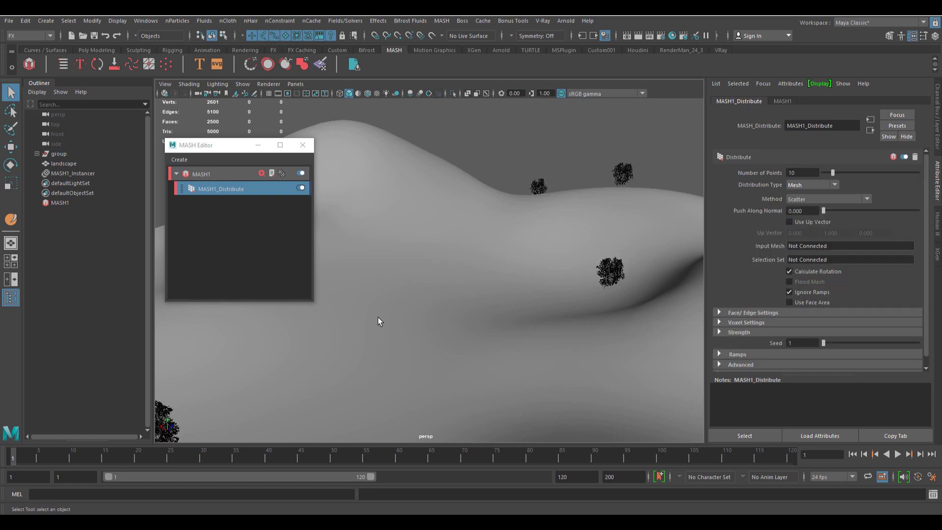
{"action": "middle_click_drag", "start_coordinate": [830, 243], "coordinate": [829, 243]}
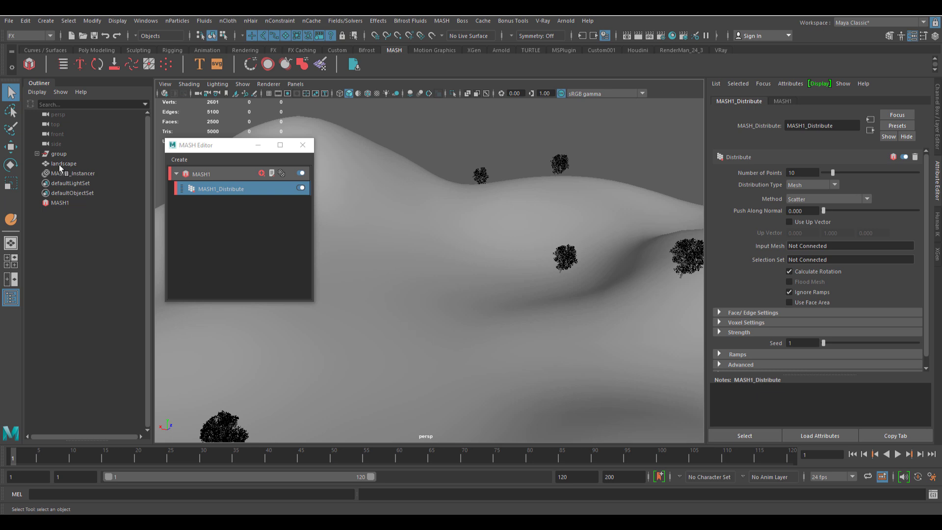
{"action": "middle_click_drag", "start_coordinate": [57, 163], "coordinate": [828, 245]}
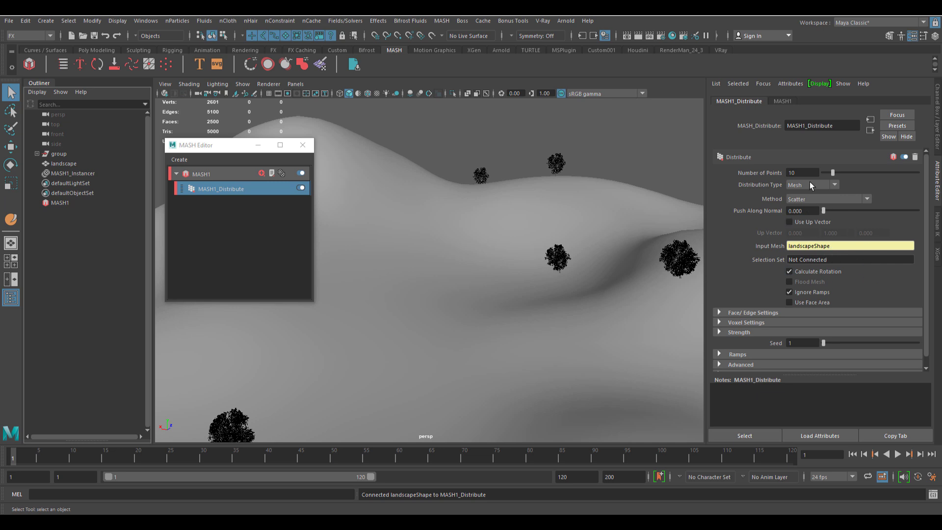
Set the number of points in the Distribute node to 1000 and inspect the scattered trees from above and up close.
{"action": "left_click", "coordinate": [795, 171]}
{"action": "type", "text": "1000"}
{"action": "key", "text": "Return"}
{"action": "scroll", "coordinate": [506, 283], "scroll_direction": "down", "scroll_amount": 10}
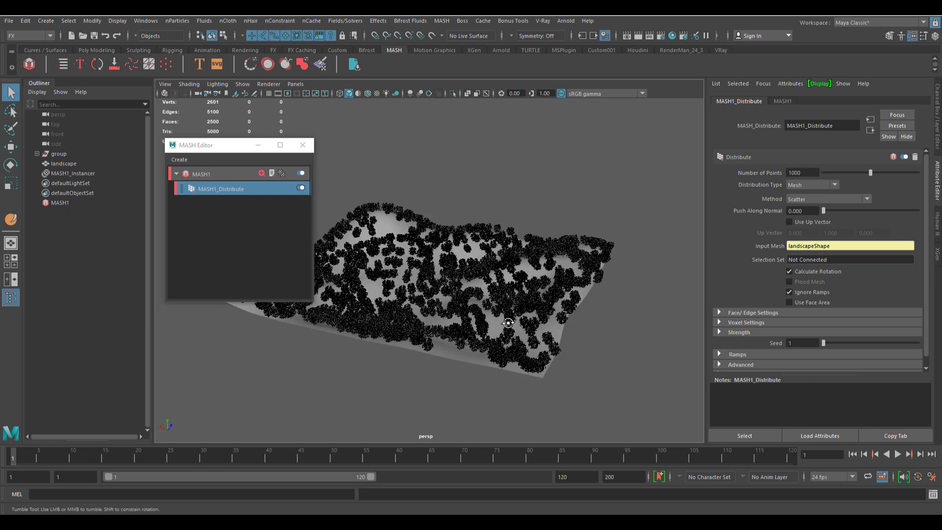
{"action": "left_click_drag", "start_coordinate": [507, 284], "coordinate": [589, 393], "text": "alt"}
{"action": "scroll", "coordinate": [610, 411], "scroll_direction": "up", "scroll_amount": 10}
{"action": "scroll", "coordinate": [610, 411], "scroll_direction": "up", "scroll_amount": 3}
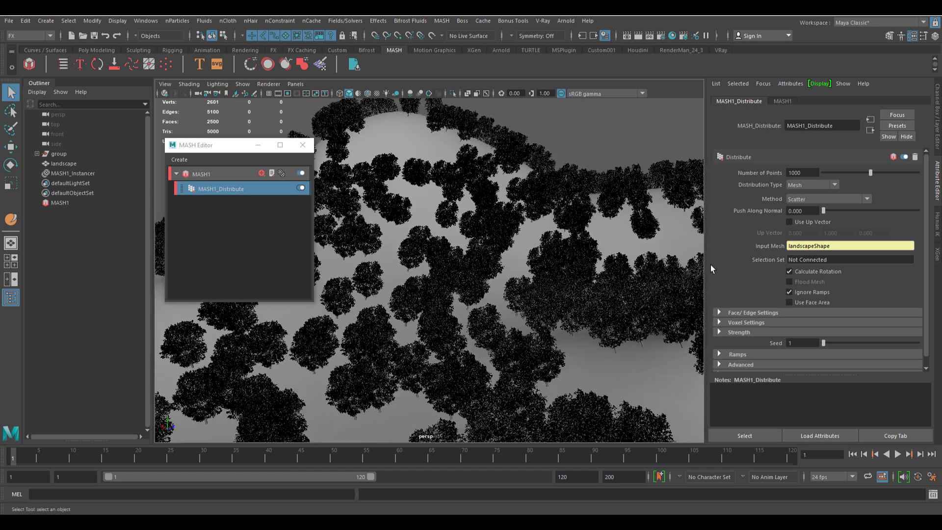
Raise the MASH1 network's number of points to 1500 and frame the denser forest.
{"action": "left_click", "coordinate": [796, 173]}
{"action": "type", "text": "5"}
{"action": "key", "text": "Return"}
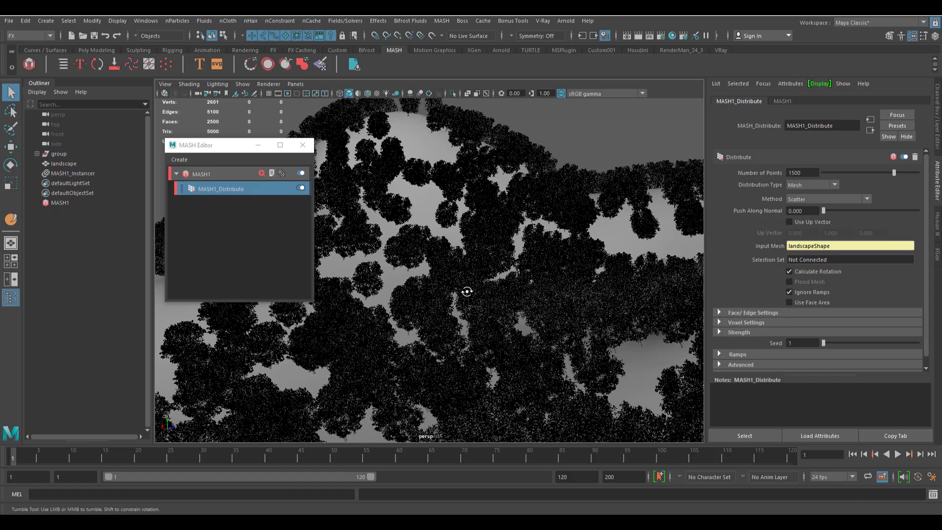
{"action": "mouse_move", "coordinate": [466, 294]}
{"action": "left_mouse_down", "text": "alt"}
{"action": "mouse_move", "coordinate": [476, 292]}
{"action": "mouse_move", "coordinate": [458, 285]}
{"action": "left_mouse_up", "text": "alt"}
{"action": "scroll", "coordinate": [475, 311], "scroll_direction": "up", "scroll_amount": 6}
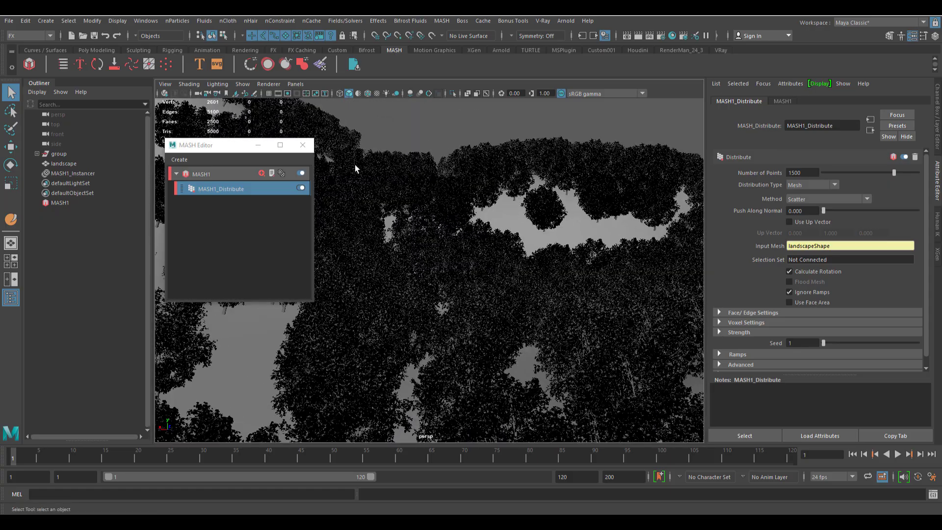
Add an Arnold skydome light and run an IPR render of the forest, closing the render window when finished.
{"action": "left_click", "coordinate": [500, 51]}
{"action": "left_click", "coordinate": [80, 64]}
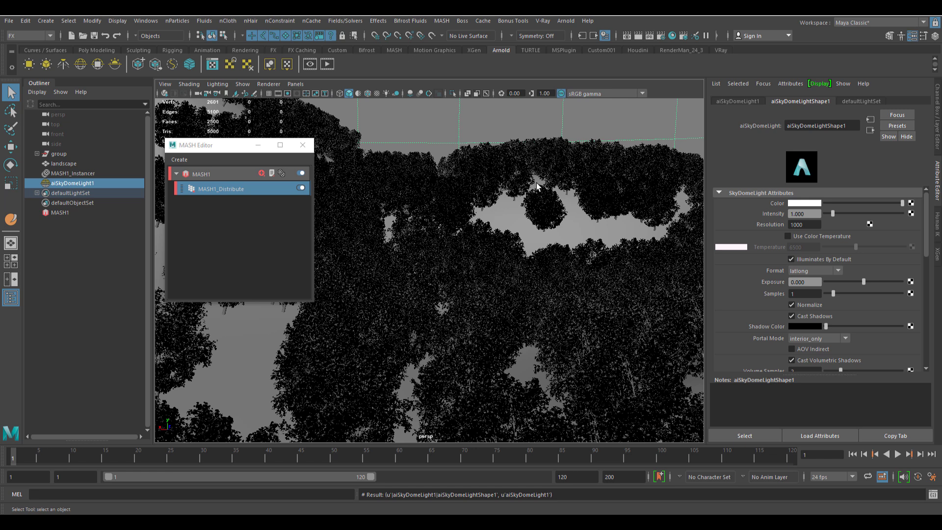
{"action": "left_click", "coordinate": [651, 37]}
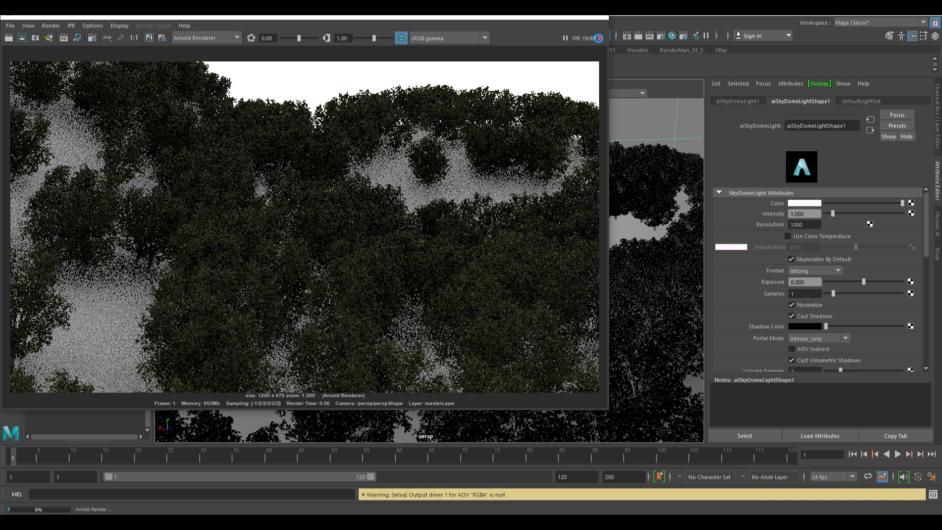
{"action": "left_click", "coordinate": [601, 17]}
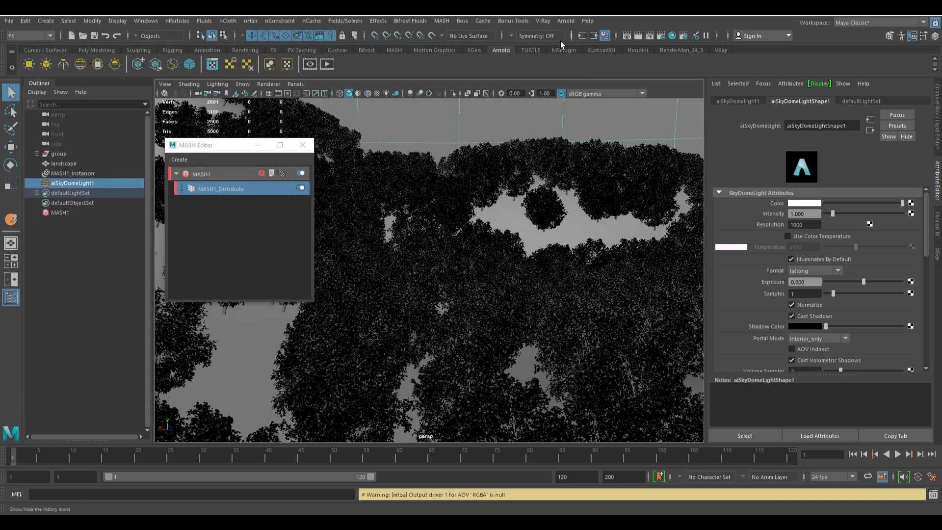
Switch the viewport renderer to Arnold, place its control window over the Outliner and start the live render.
{"action": "left_click", "coordinate": [264, 84]}
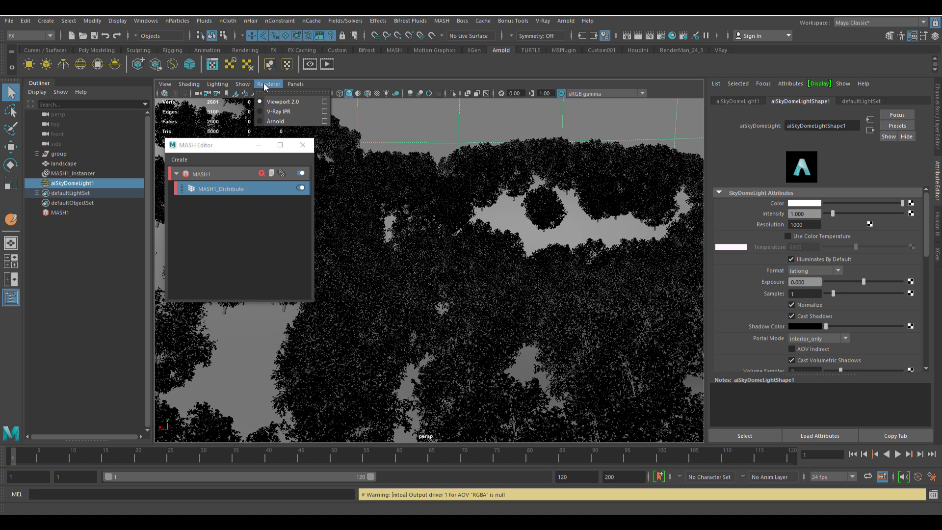
{"action": "left_click", "coordinate": [263, 122]}
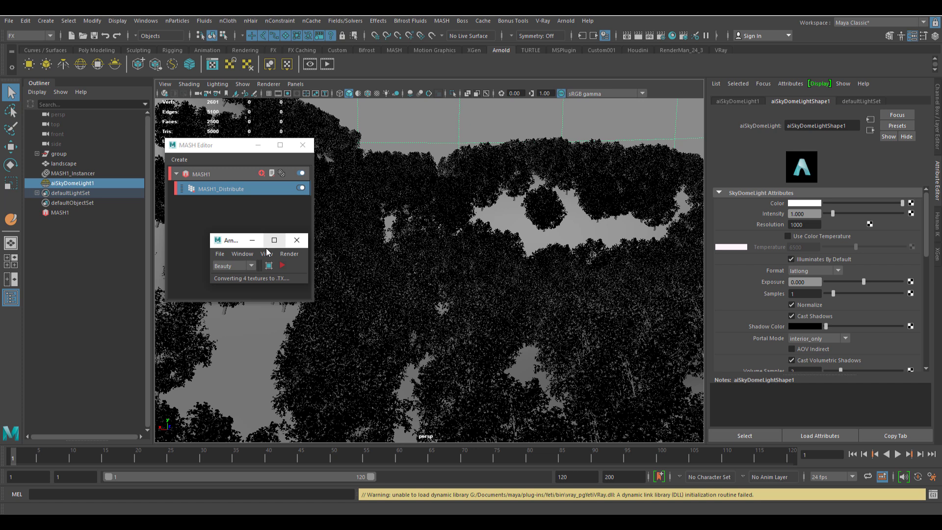
{"action": "left_click_drag", "start_coordinate": [233, 244], "coordinate": [65, 287]}
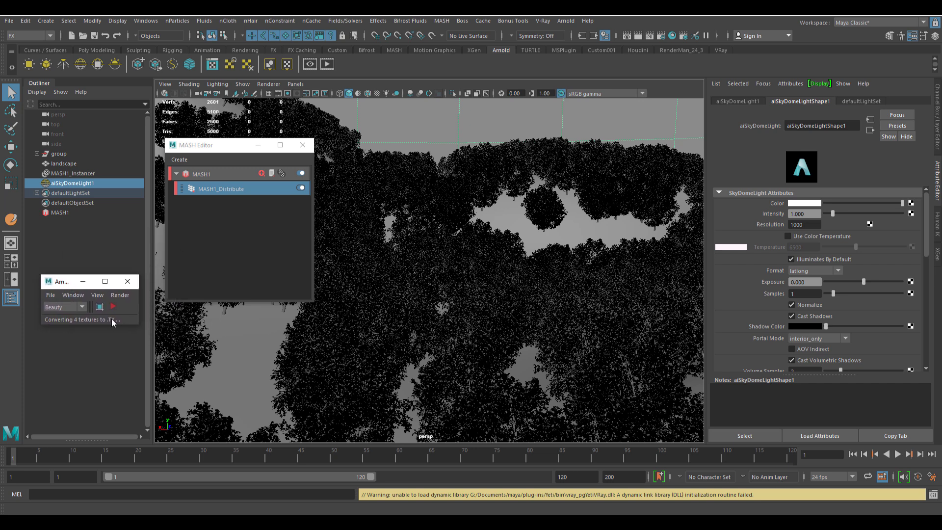
{"action": "left_click", "coordinate": [113, 307]}
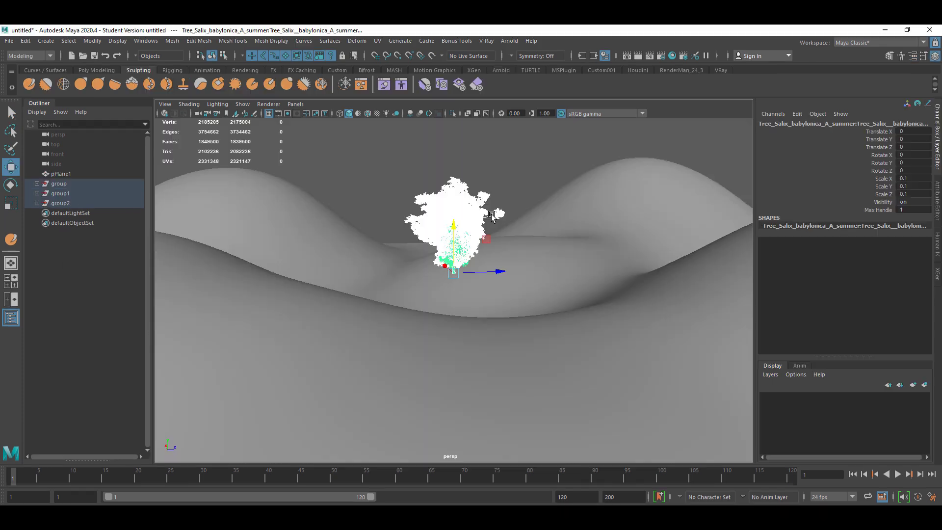
Create a MASH network from the three selected tree groups, with Instancer as the geometry type.
{"action": "left_click", "coordinate": [441, 41]}
{"action": "left_click", "coordinate": [529, 58]}
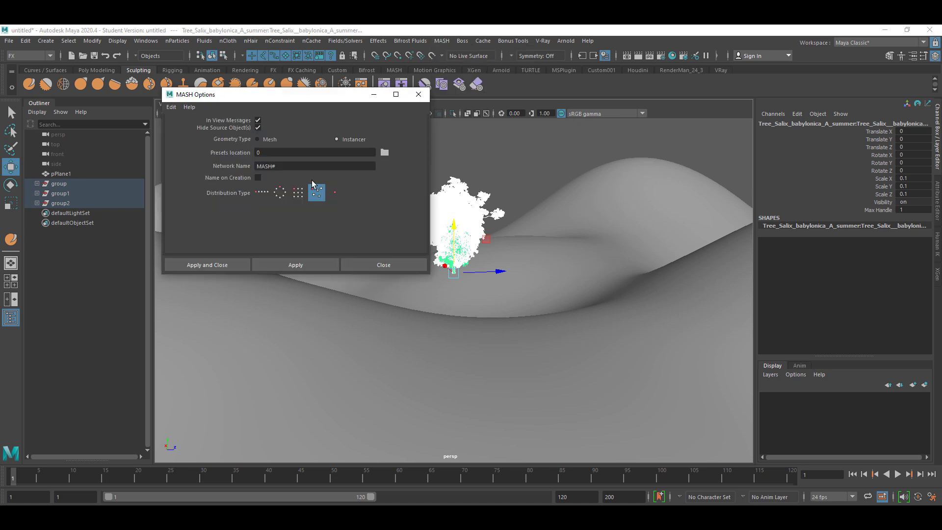
{"action": "left_click", "coordinate": [294, 265]}
Open the new network in the MASH Editor, set its distribution type to Mesh and connect pPlane1 as input mesh.
{"action": "left_click", "coordinate": [394, 70]}
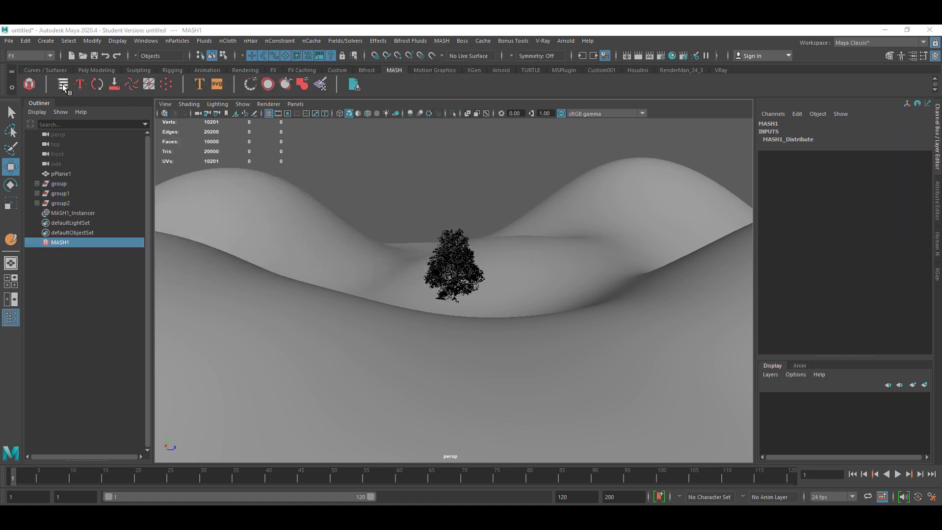
{"action": "left_click", "coordinate": [63, 85]}
{"action": "left_click", "coordinate": [812, 205]}
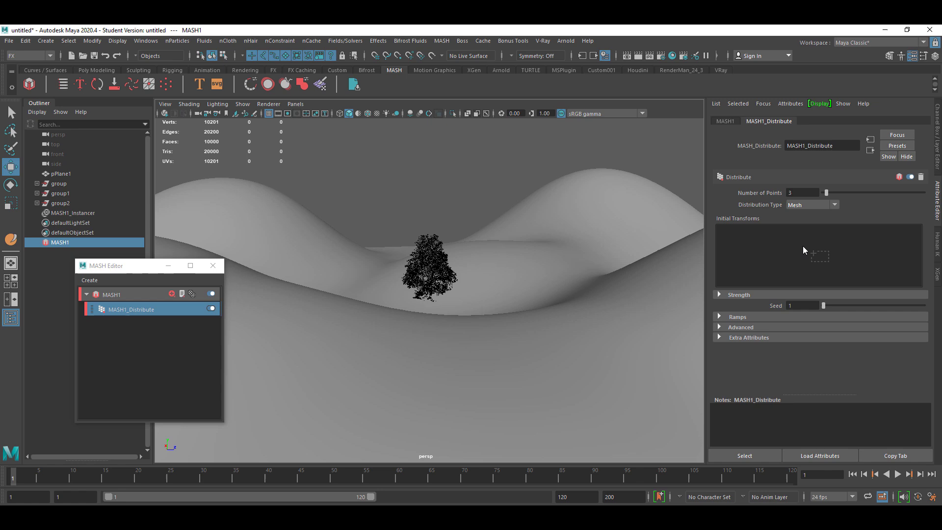
{"action": "left_click", "coordinate": [803, 245]}
{"action": "middle_click_drag", "start_coordinate": [61, 173], "coordinate": [850, 266]}
Set the number of points for the mixed-tree distribution to 500 and orbit around the resulting forest.
{"action": "left_click_drag", "start_coordinate": [825, 192], "coordinate": [923, 207]}
{"action": "left_click", "coordinate": [807, 192]}
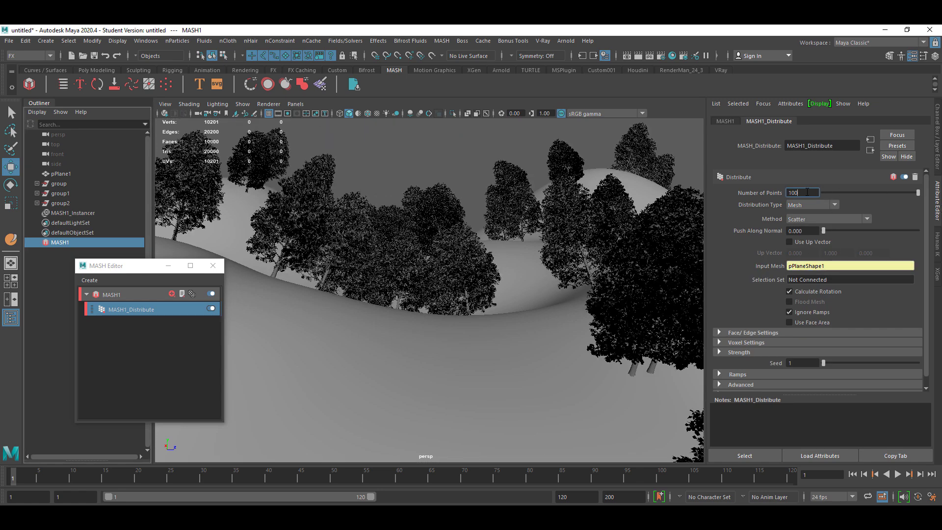
{"action": "type", "text": "500"}
{"action": "key", "text": "Return"}
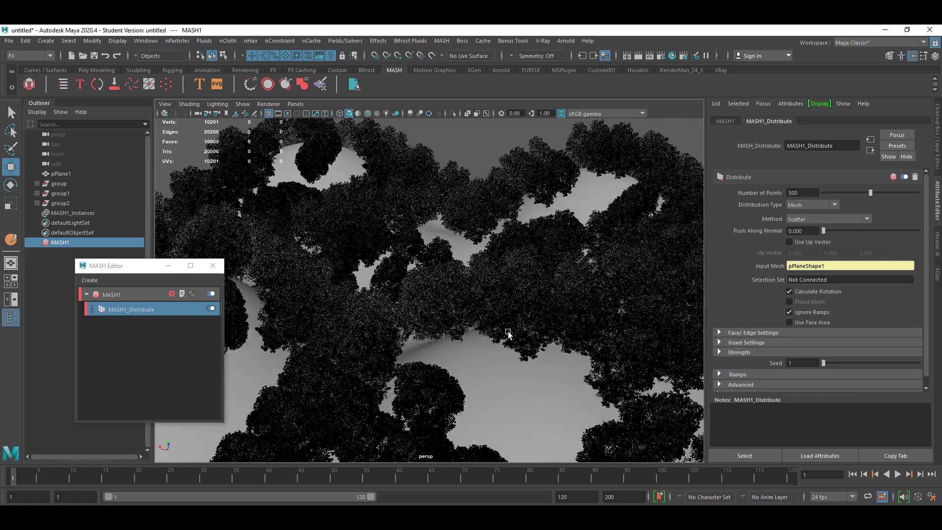
{"action": "left_click", "coordinate": [730, 249]}
{"action": "left_click_drag", "start_coordinate": [490, 294], "coordinate": [505, 342], "text": "alt"}
{"action": "left_click_drag", "start_coordinate": [830, 203], "coordinate": [838, 208]}
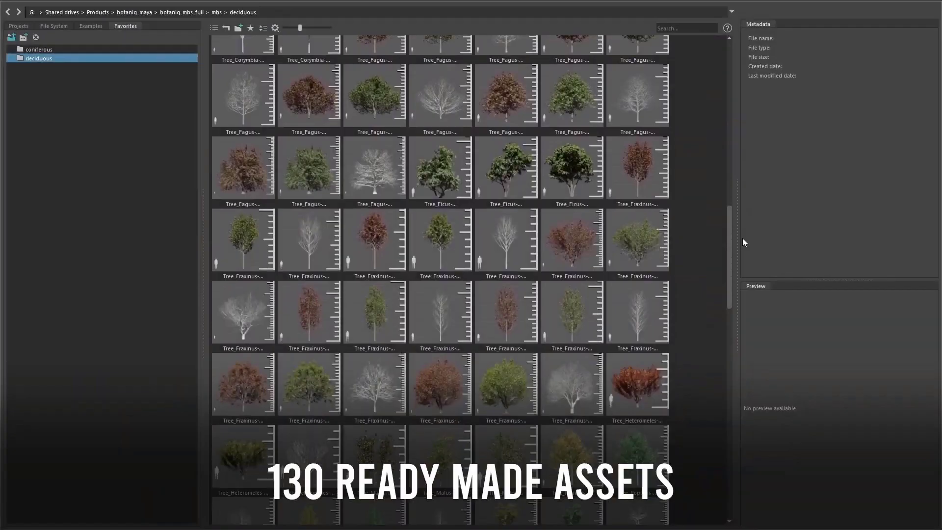
Browse the deciduous folder in the Content Browser with an enlarged asset list and import one of its trees into the scene.
{"action": "left_click_drag", "start_coordinate": [743, 237], "coordinate": [741, 353]}
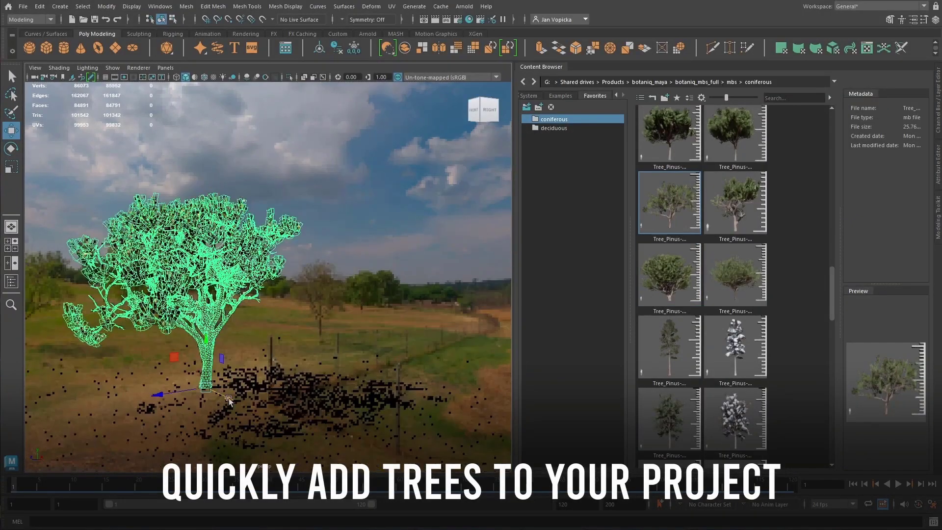
{"action": "left_click", "coordinate": [554, 128]}
{"action": "left_click_drag", "start_coordinate": [628, 259], "coordinate": [521, 259]}
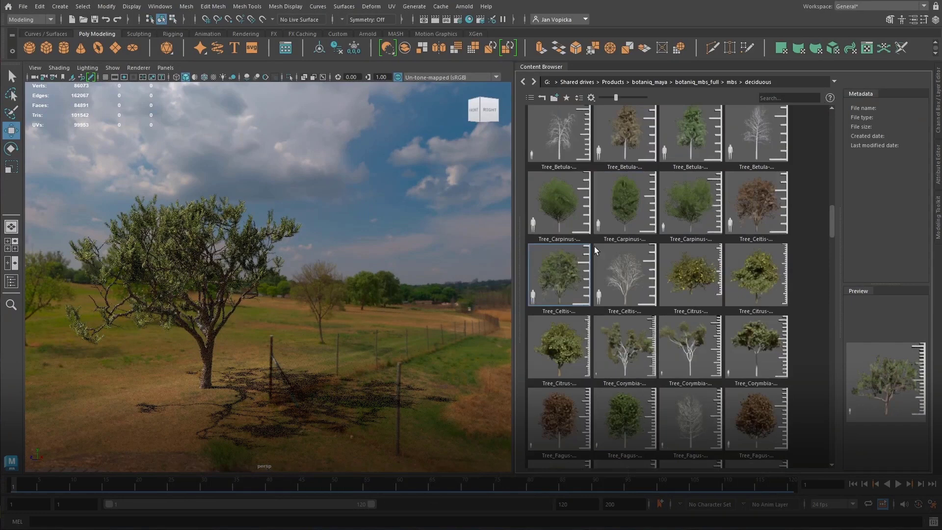
{"action": "scroll", "coordinate": [651, 213], "scroll_direction": "down", "scroll_amount": 10}
{"action": "left_click_drag", "start_coordinate": [691, 337], "coordinate": [281, 386]}
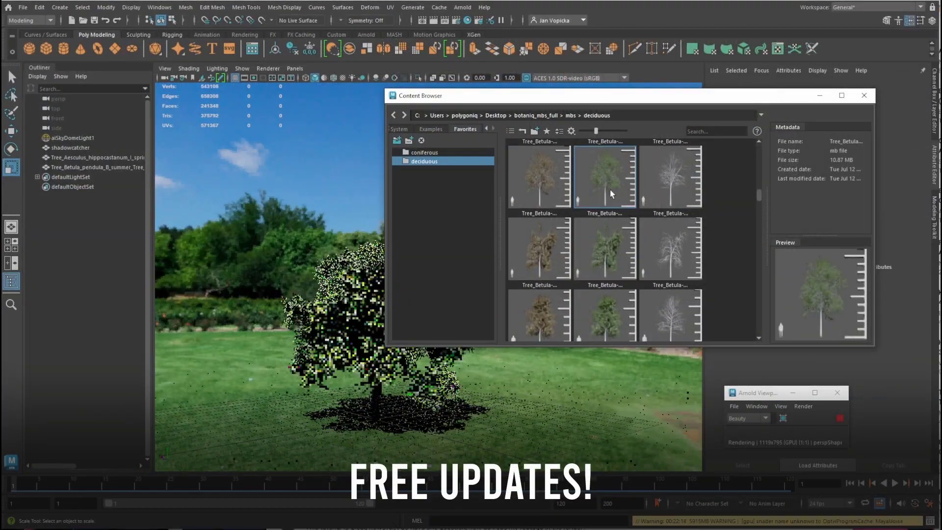
Move the Betula pendula tree onto the lawn beside the Aesculus tree and browse the deciduous assets for another tree.
{"action": "left_click", "coordinate": [97, 166]}
{"action": "key", "text": "w"}
{"action": "scroll", "coordinate": [571, 256], "scroll_direction": "down", "scroll_amount": 5}
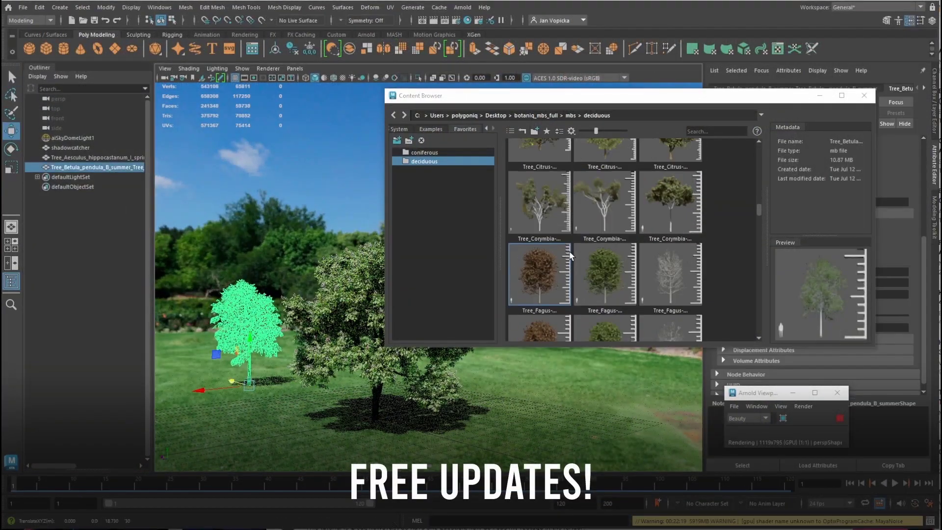
{"action": "scroll", "coordinate": [570, 255], "scroll_direction": "down", "scroll_amount": 5}
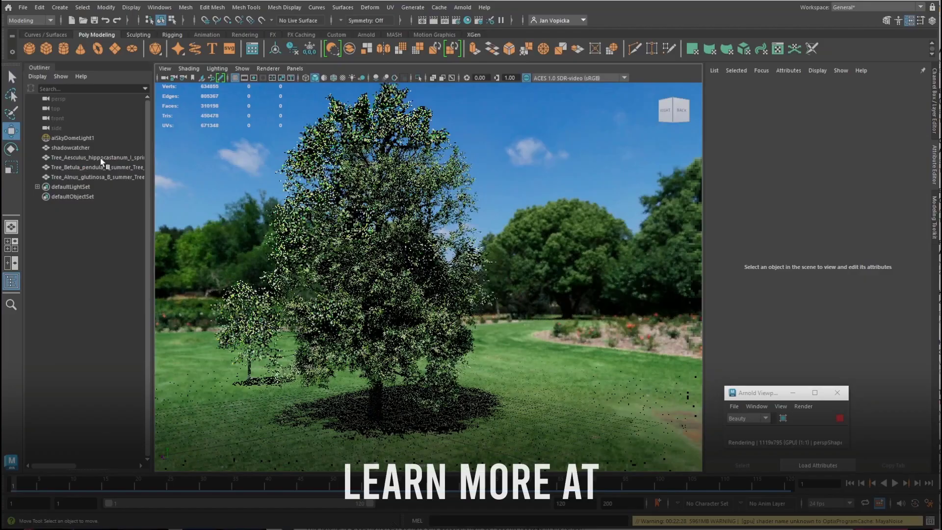